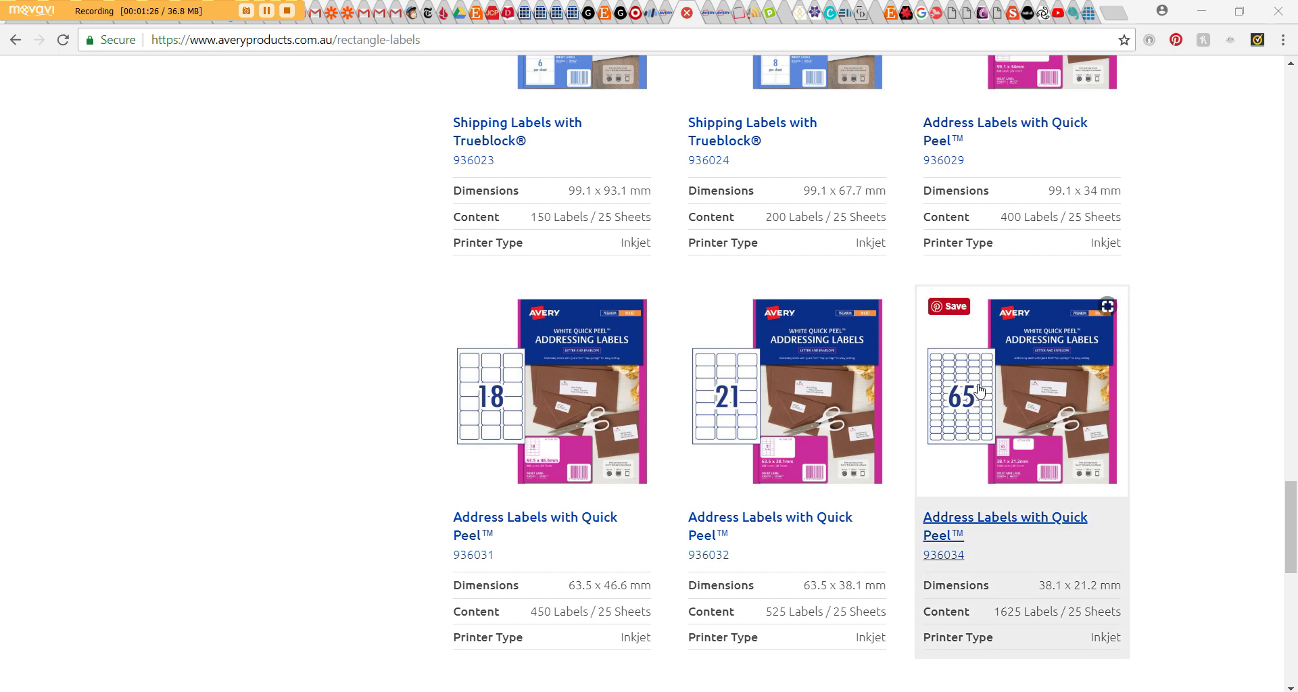
Switch to the Avery J8651 label template in Word and enlarge the page view to 110%.
{"action": "left_click", "coordinate": [709, 12]}
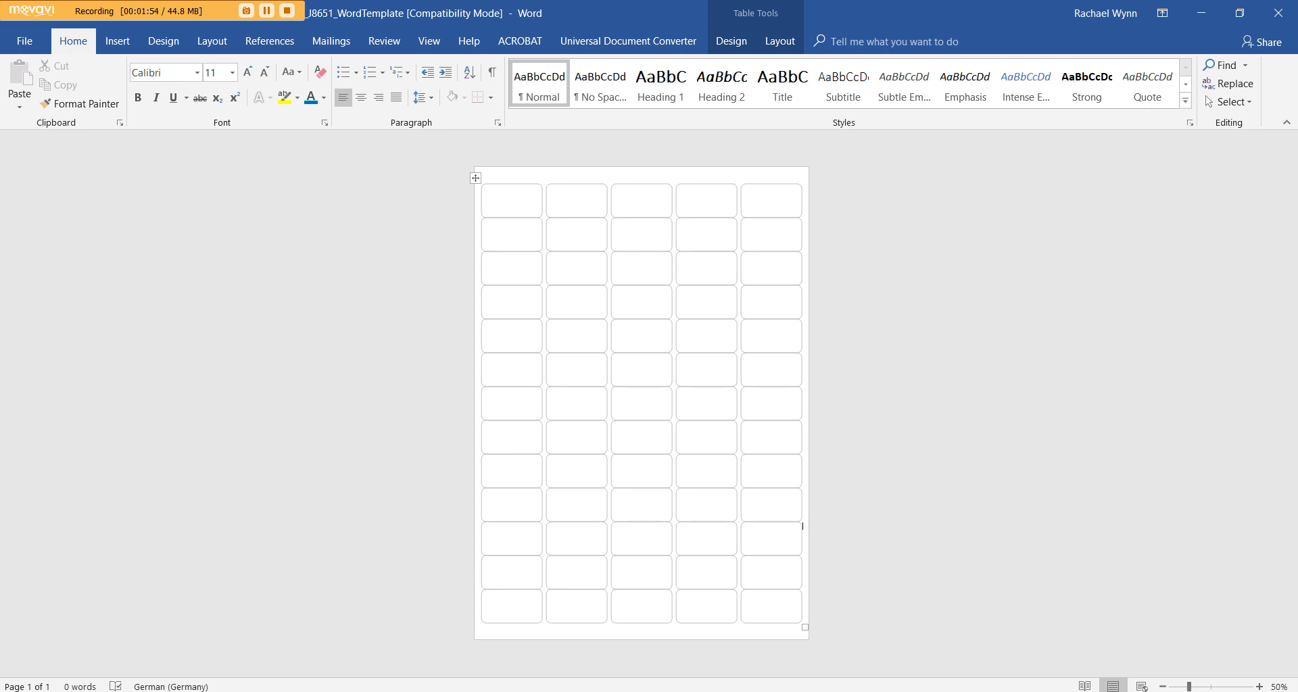
{"action": "left_click", "coordinate": [1261, 687]}
{"action": "left_click", "coordinate": [1261, 686]}
{"action": "left_click", "coordinate": [1261, 686]}
{"action": "left_click", "coordinate": [1261, 687]}
{"action": "left_click", "coordinate": [1262, 687]}
{"action": "left_click", "coordinate": [1261, 687]}
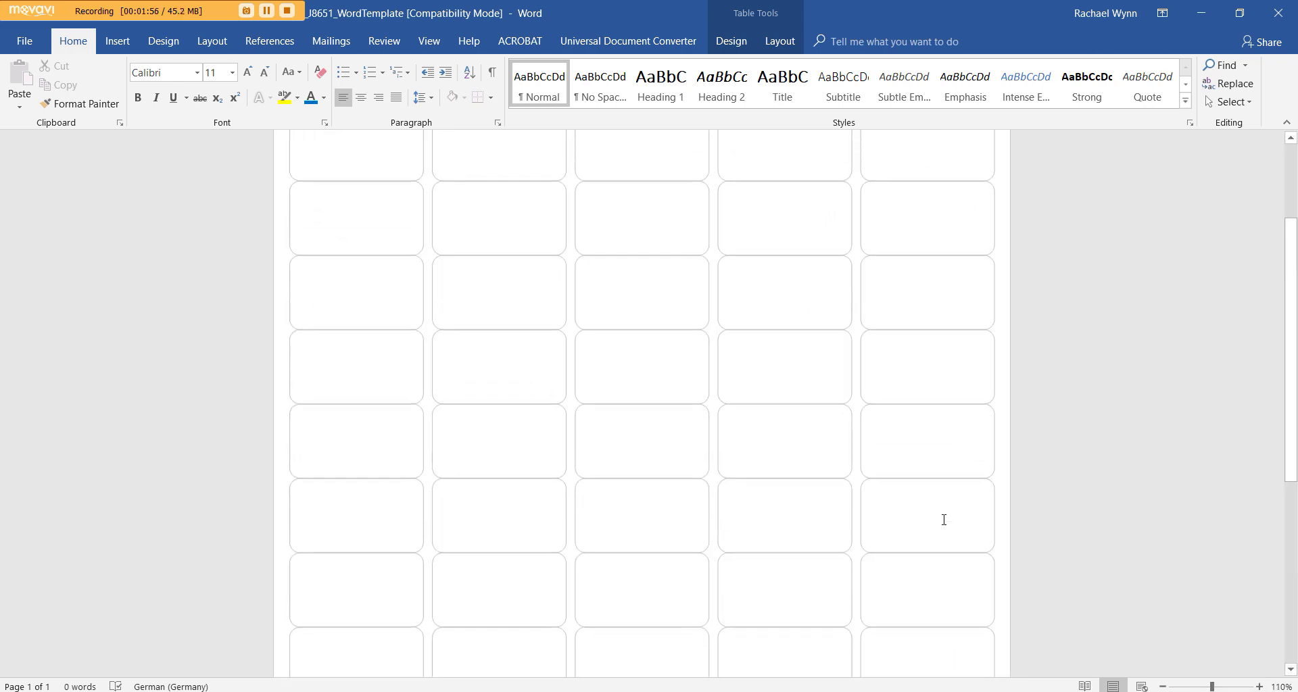
{"action": "left_click", "coordinate": [385, 215]}
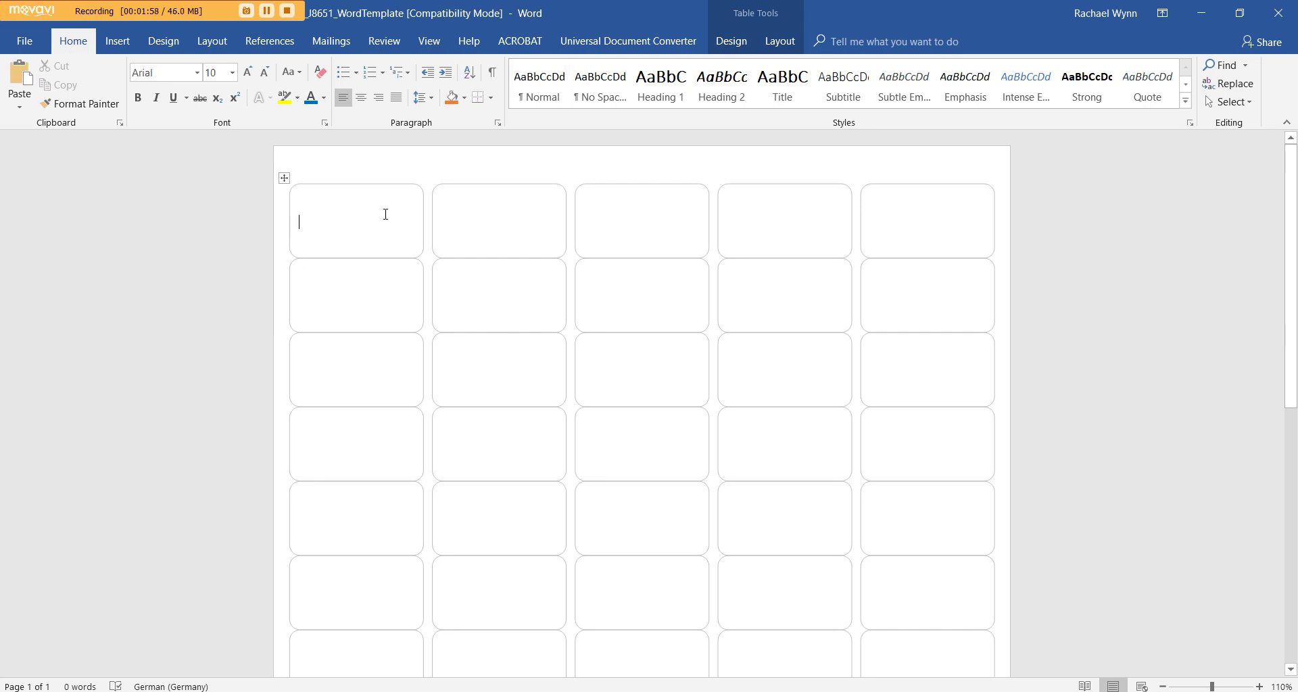
{"action": "left_click", "coordinate": [518, 220]}
{"action": "left_click", "coordinate": [682, 216]}
{"action": "left_click", "coordinate": [769, 240]}
{"action": "left_click", "coordinate": [915, 289]}
{"action": "left_click", "coordinate": [783, 290]}
{"action": "left_click", "coordinate": [679, 290]}
{"action": "left_click", "coordinate": [513, 293]}
Enter "ASSIGNMENT DUE" in capitals in the first label of the second row.
{"action": "key", "text": "Caps_Lock"}
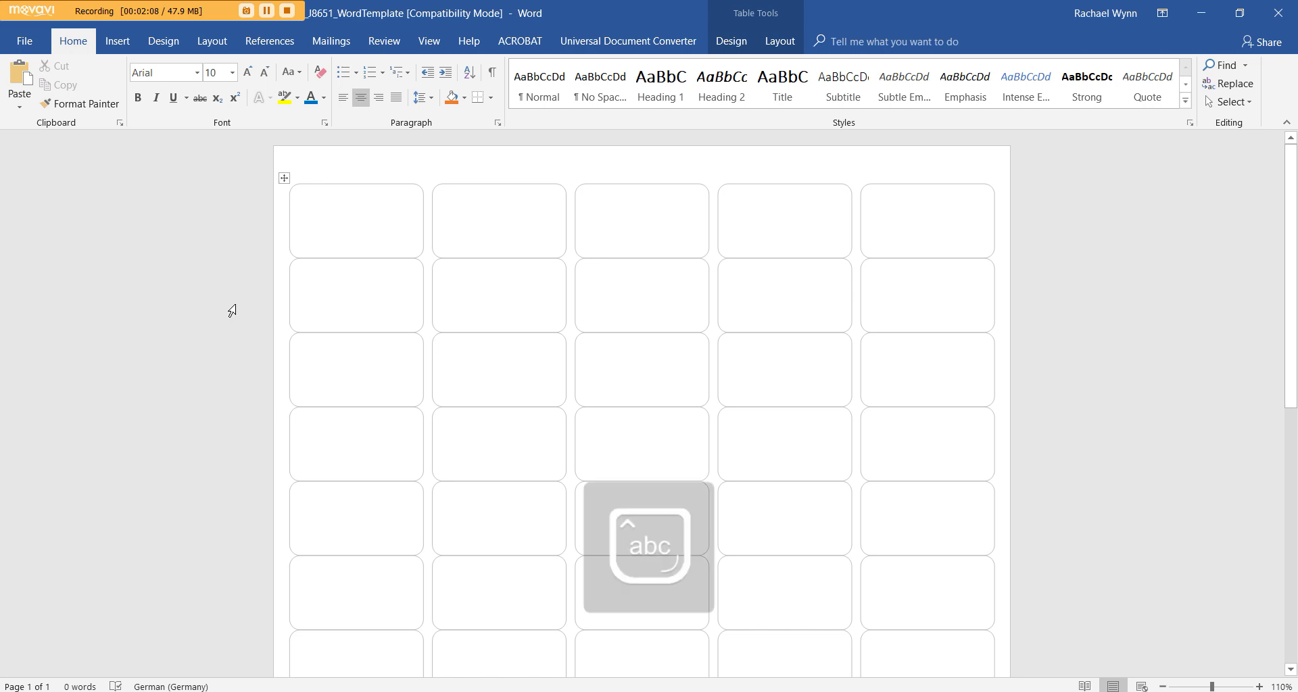
{"action": "key", "text": "Caps_Lock"}
{"action": "type", "text": "A"}
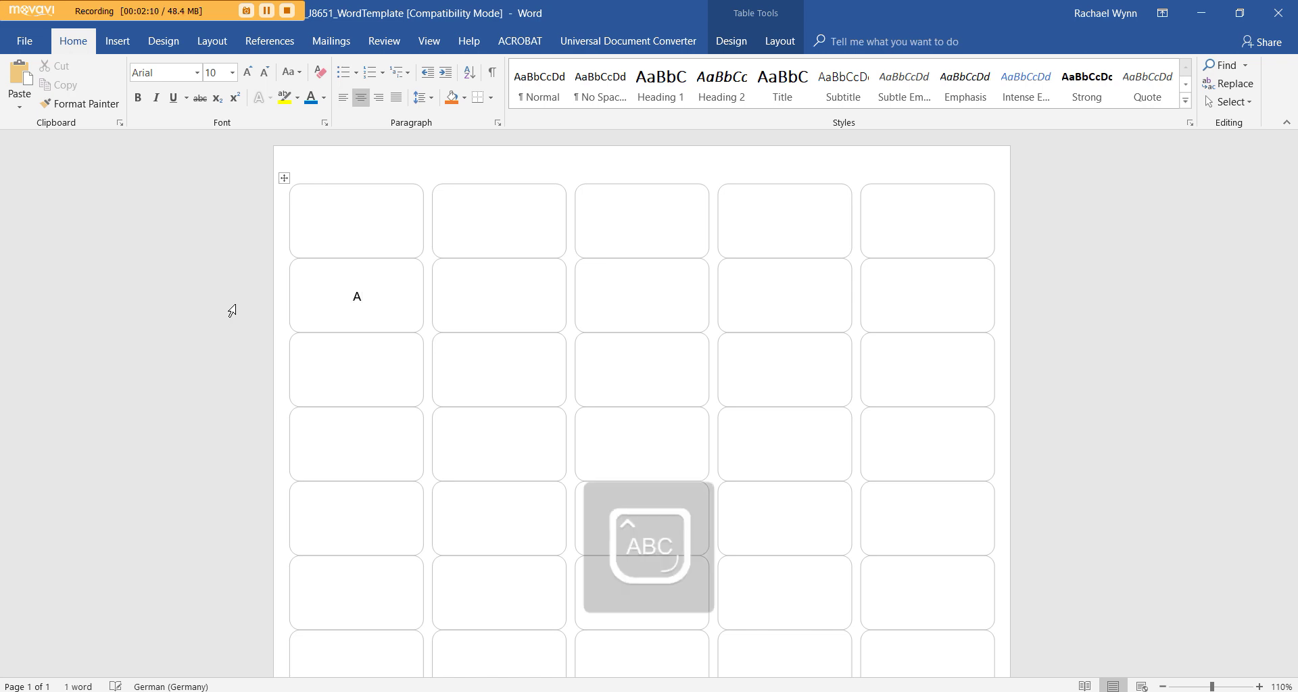
{"action": "type", "text": "SSIGNMENT"}
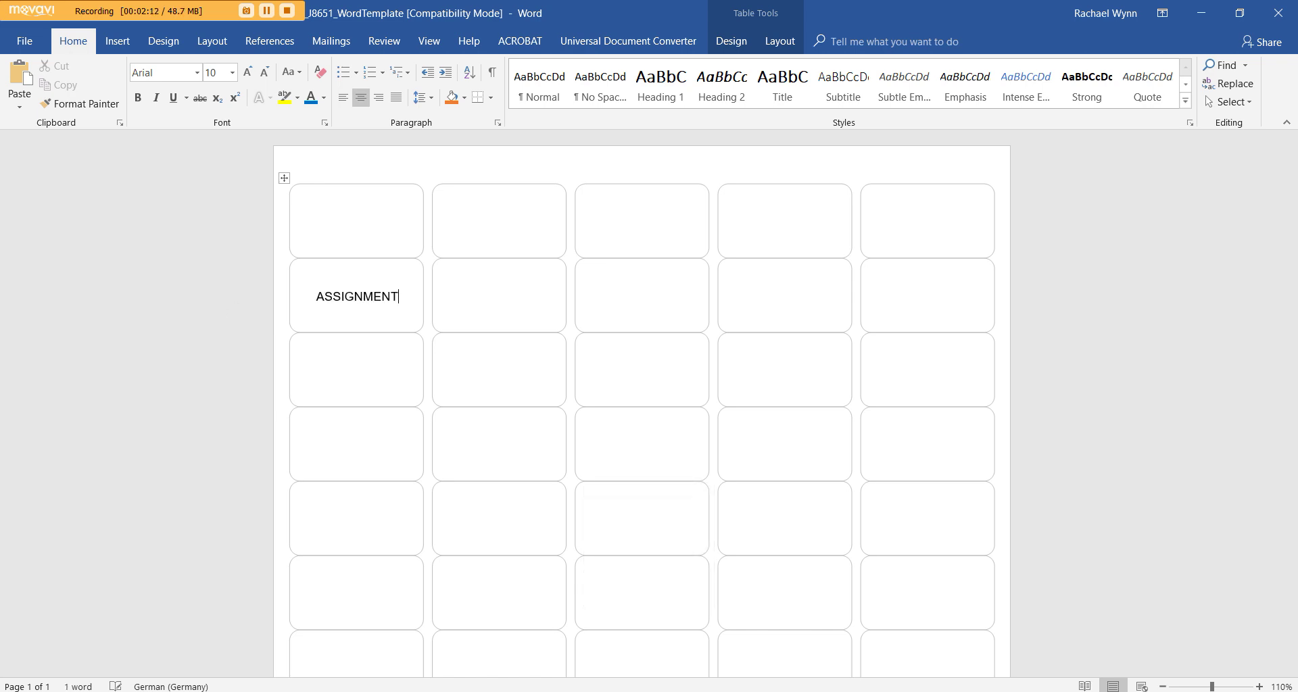
{"action": "type", "text": " DUE"}
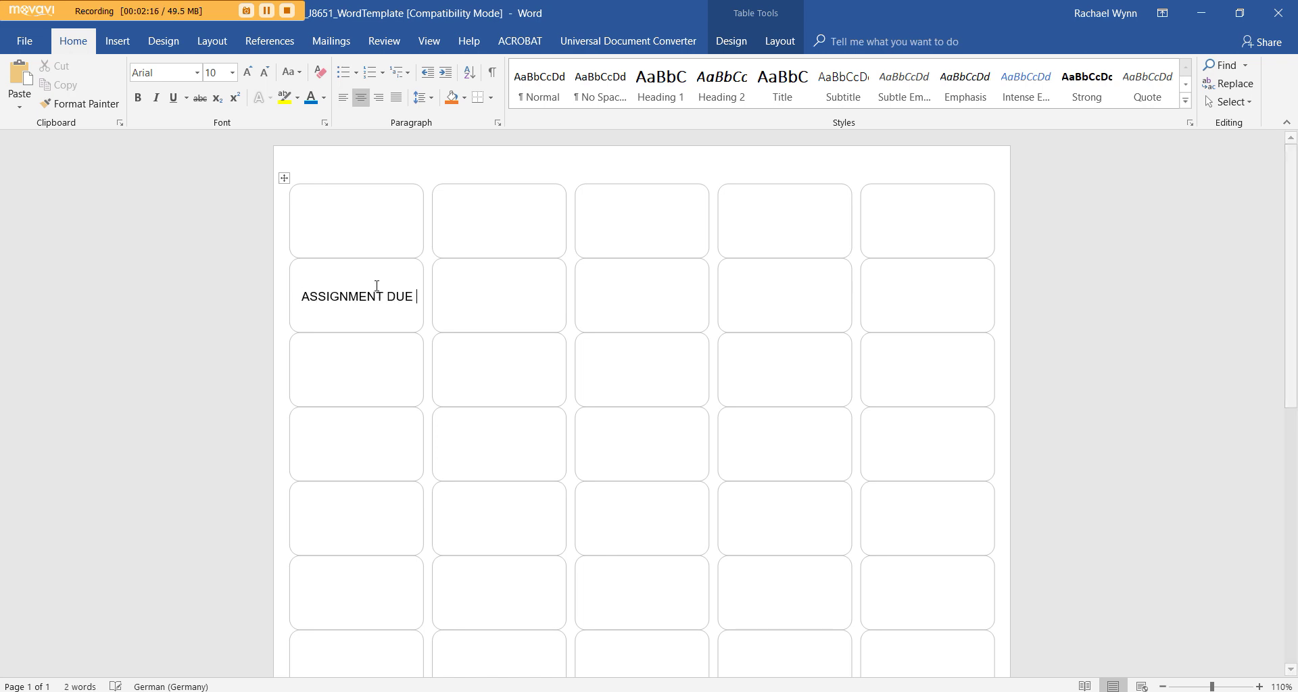
{"action": "key", "text": "Caps_Lock"}
{"action": "type", "text": "Due"}
{"action": "key", "text": "BackSpace"}
{"action": "key", "text": "BackSpace"}
{"action": "key", "text": "BackSpace"}
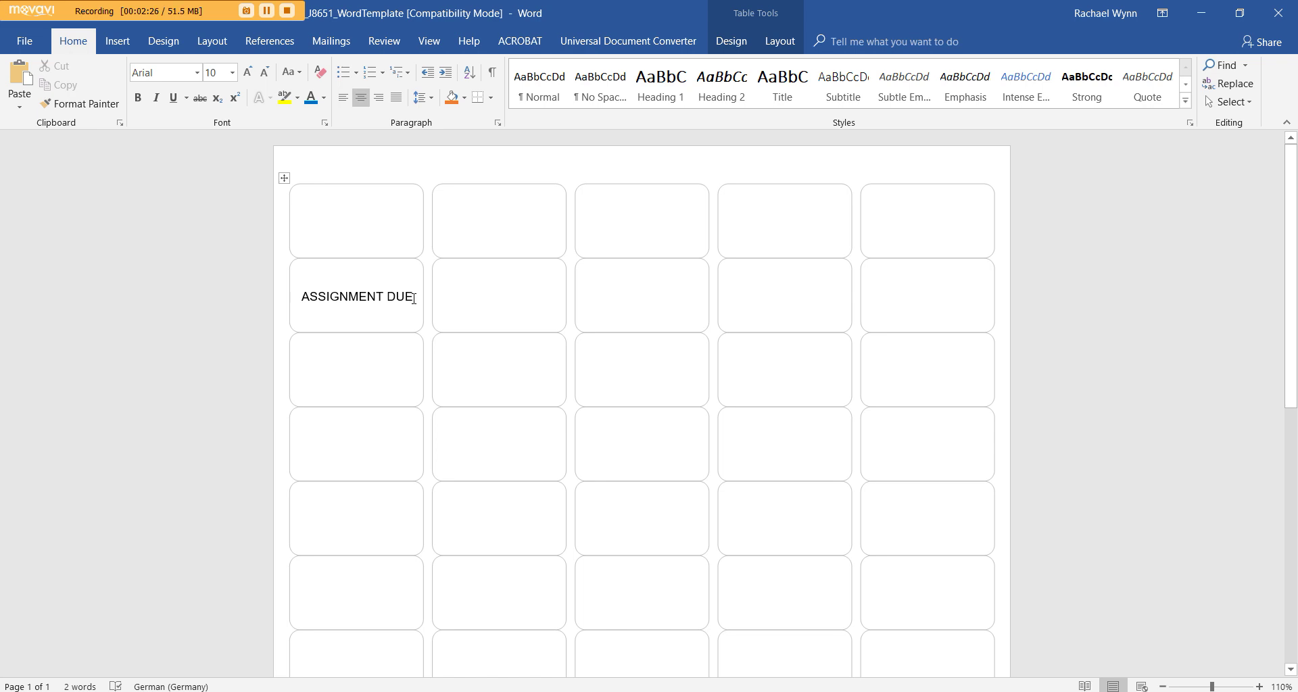
Increase the font size of the "ASSIGNMENT DUE" text to 14.
{"action": "left_click_drag", "start_coordinate": [401, 296], "coordinate": [305, 302]}
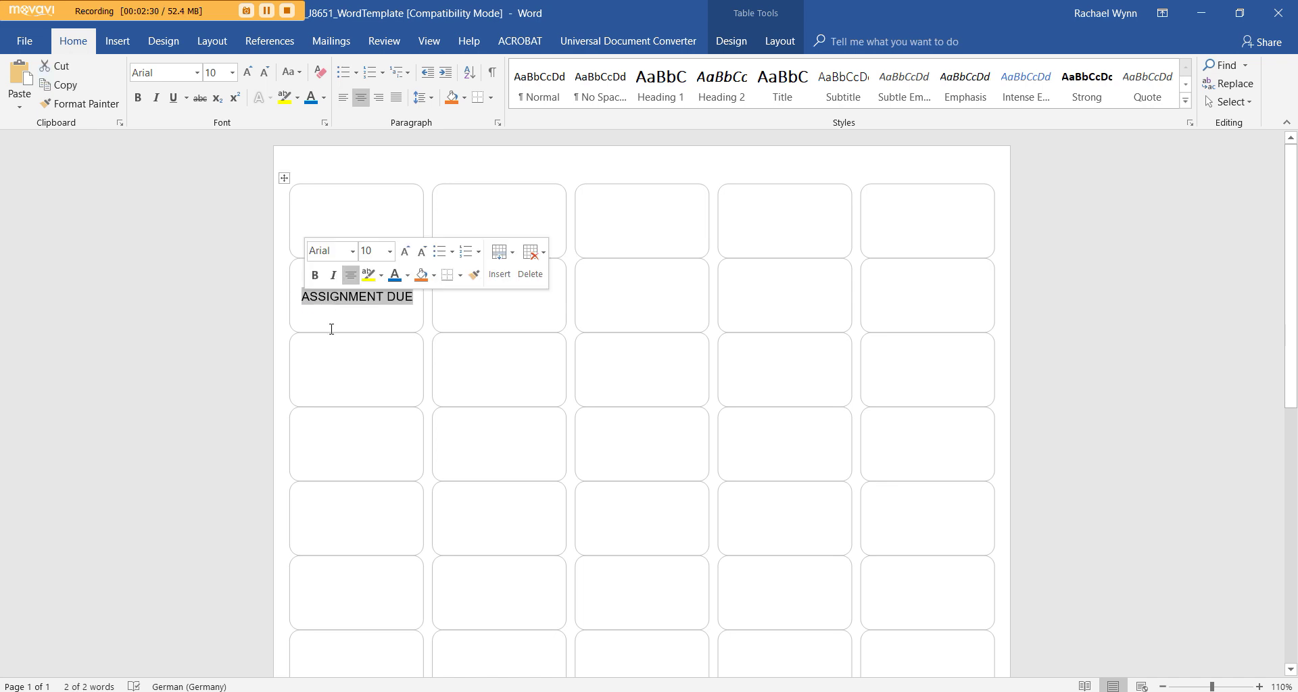
{"action": "left_click", "coordinate": [246, 75]}
{"action": "left_click", "coordinate": [247, 76]}
{"action": "left_click", "coordinate": [246, 75]}
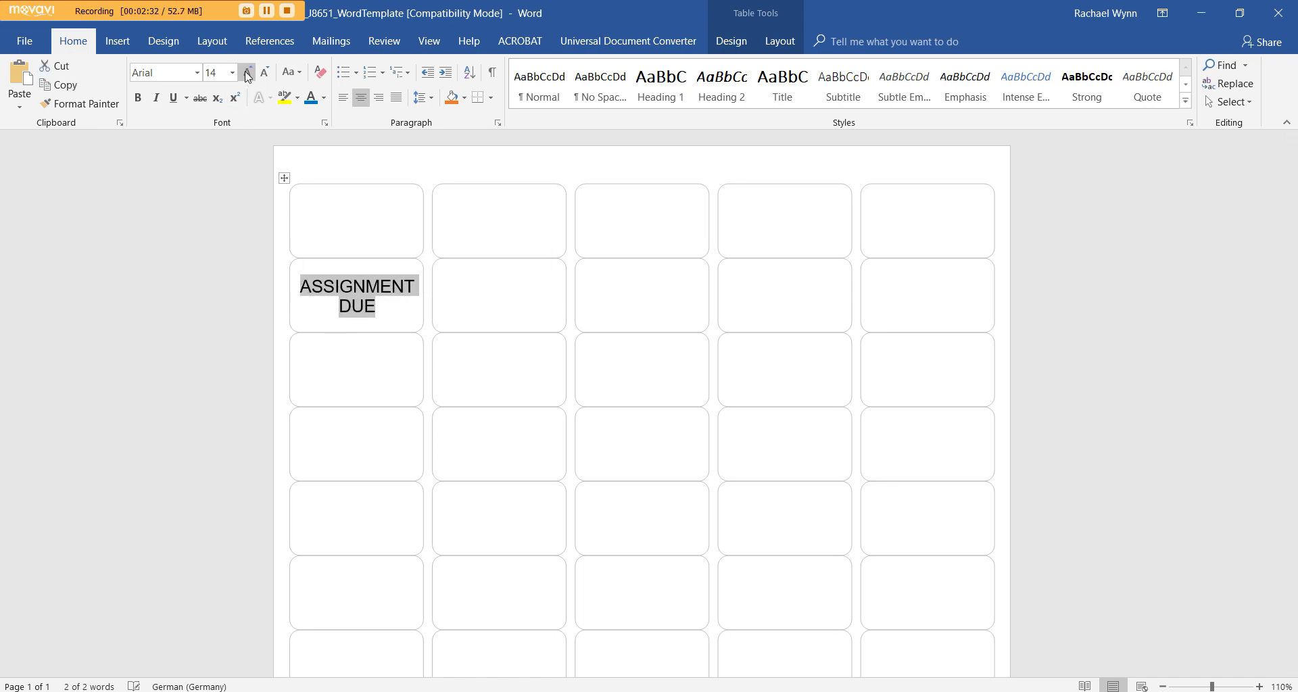
{"action": "left_click", "coordinate": [415, 307]}
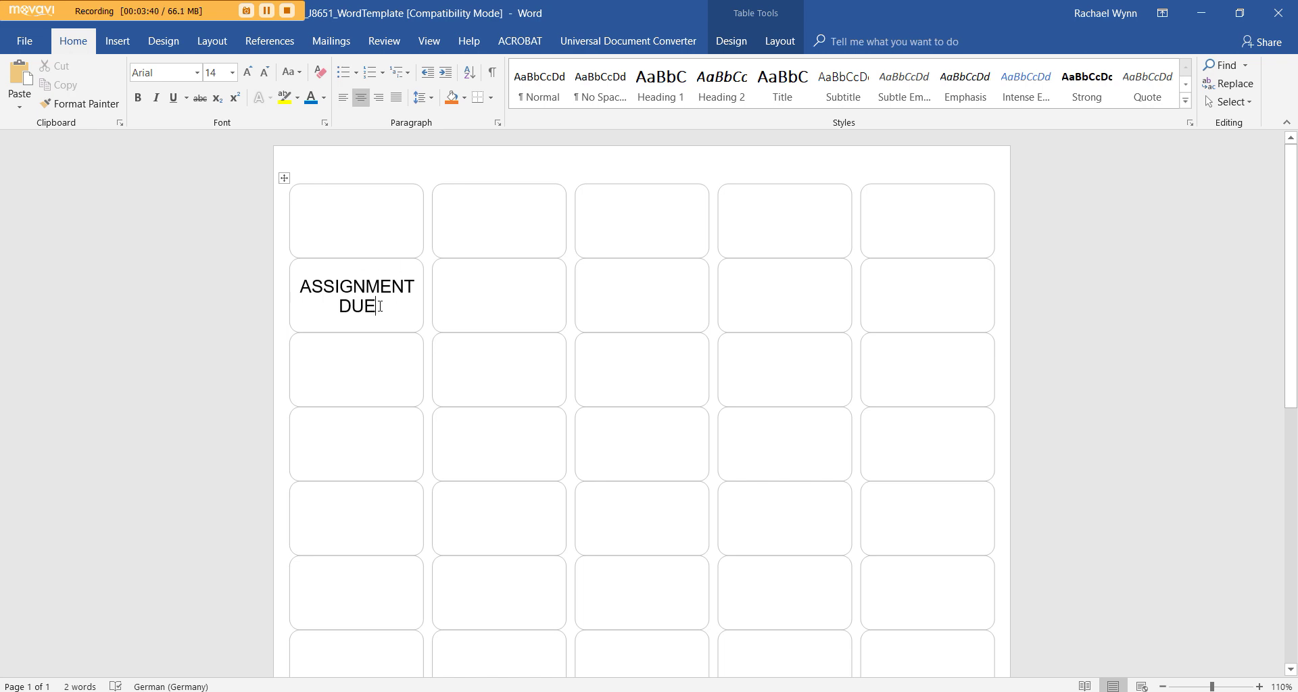
Set the font colour of the whole label sheet to blue.
{"action": "left_click_drag", "start_coordinate": [394, 310], "coordinate": [298, 288]}
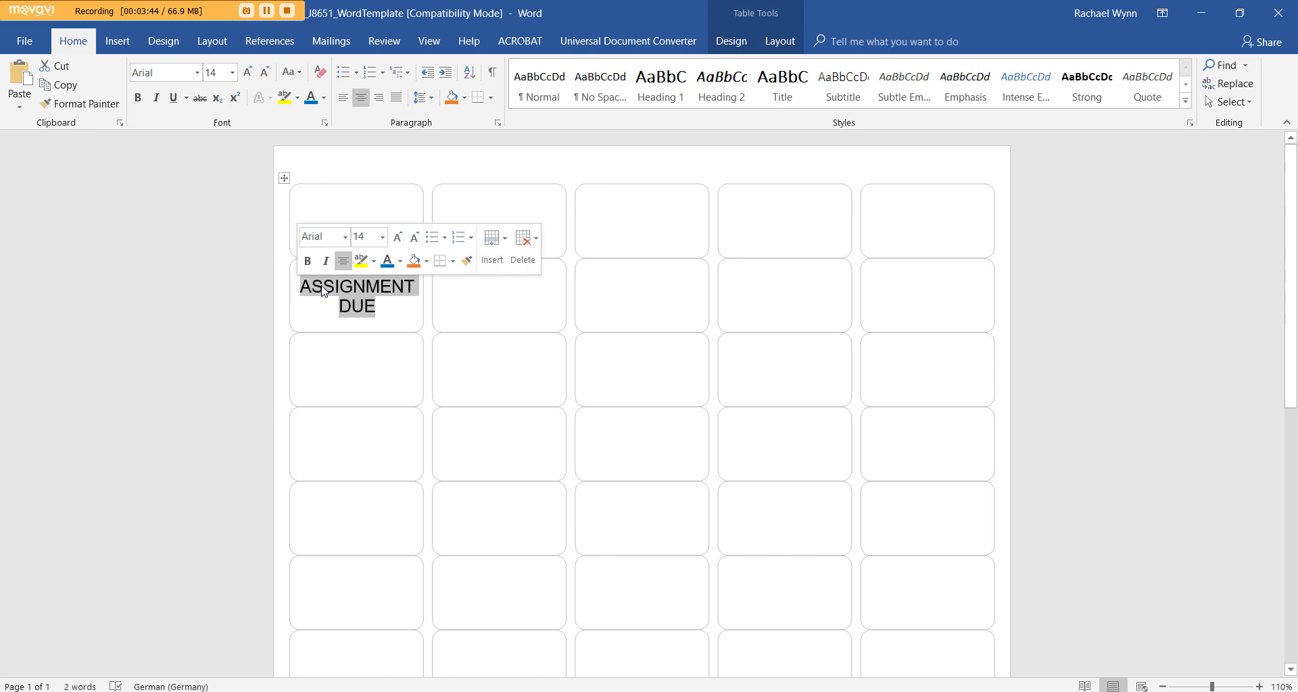
{"action": "left_click", "coordinate": [408, 298]}
{"action": "key", "text": "ctrl+a"}
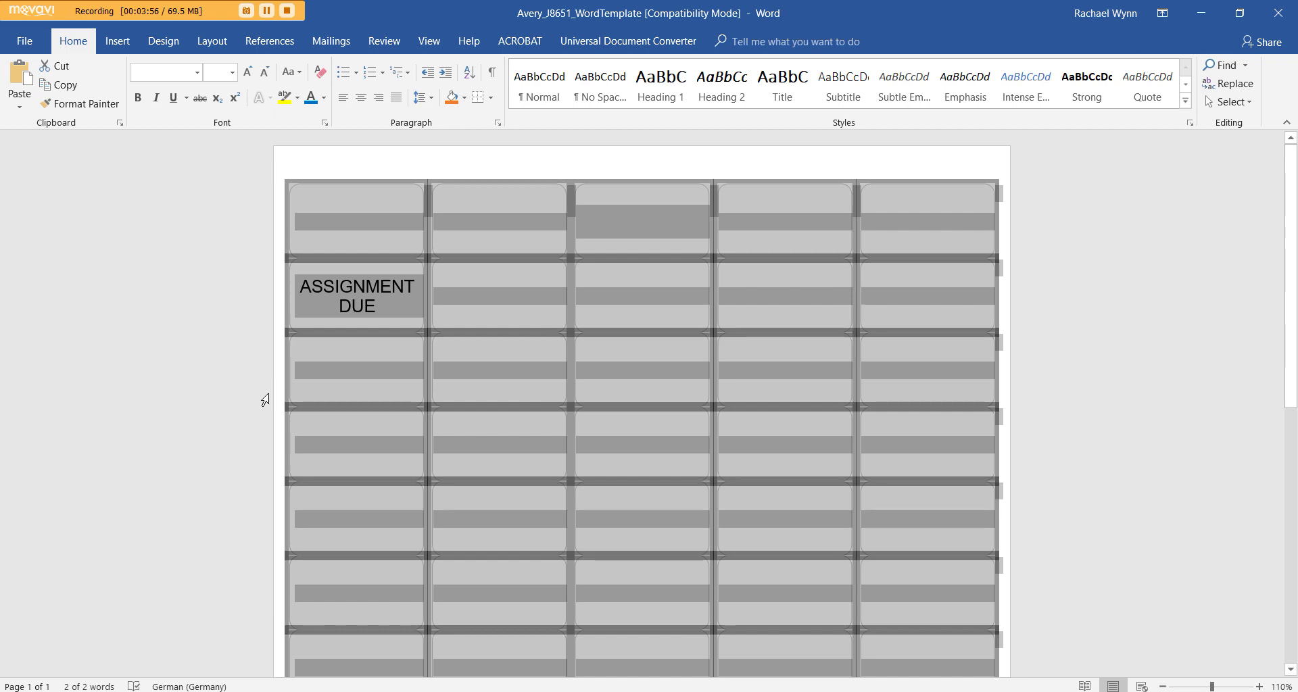
{"action": "left_click", "coordinate": [311, 97]}
{"action": "left_click", "coordinate": [370, 296]}
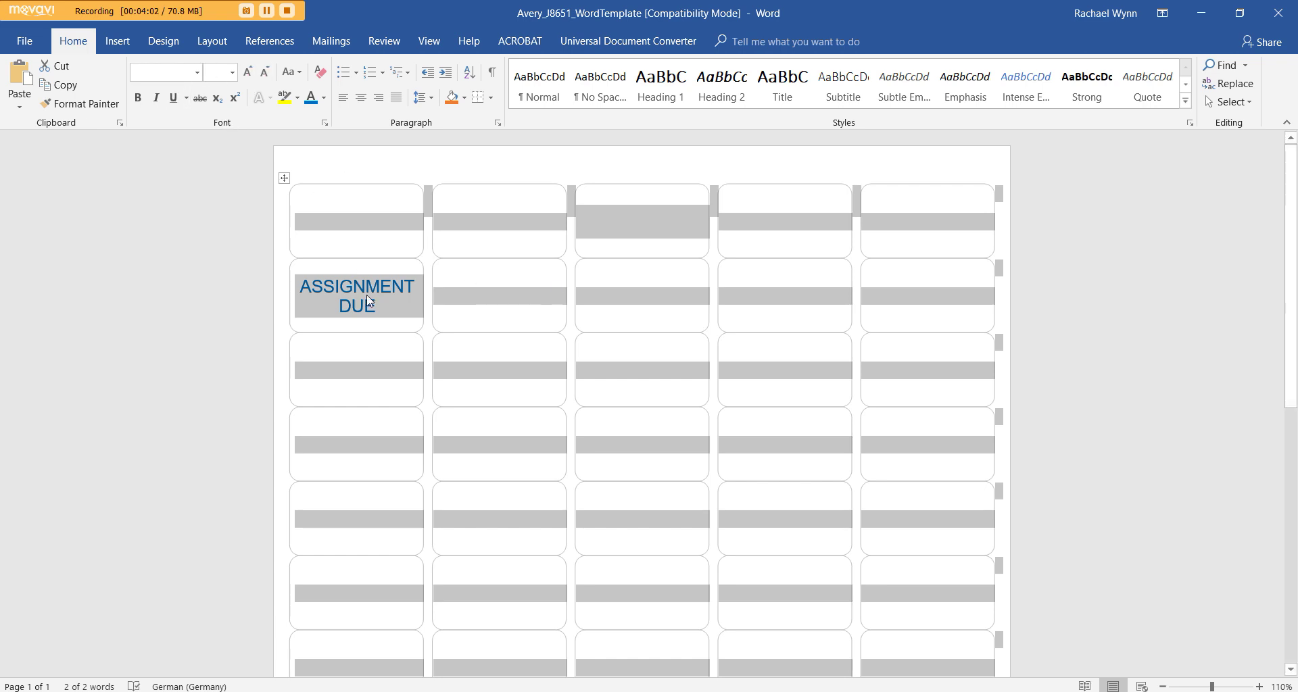
{"action": "left_click", "coordinate": [388, 290]}
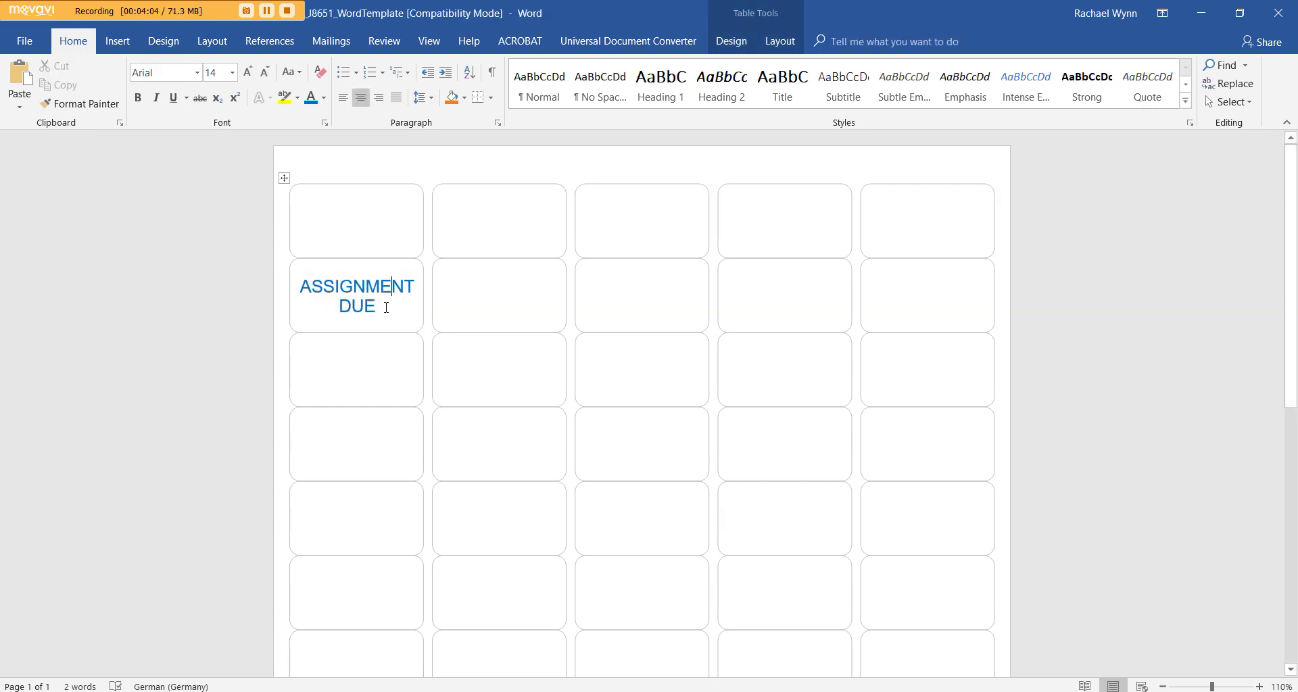
Copy the blue "ASSIGNMENT DUE" text into the other four labels of the second row.
{"action": "mouse_move", "coordinate": [386, 307]}
{"action": "left_mouse_down"}
{"action": "mouse_move", "coordinate": [335, 301]}
{"action": "mouse_move", "coordinate": [373, 290]}
{"action": "left_mouse_up"}
{"action": "key", "text": "ctrl+c"}
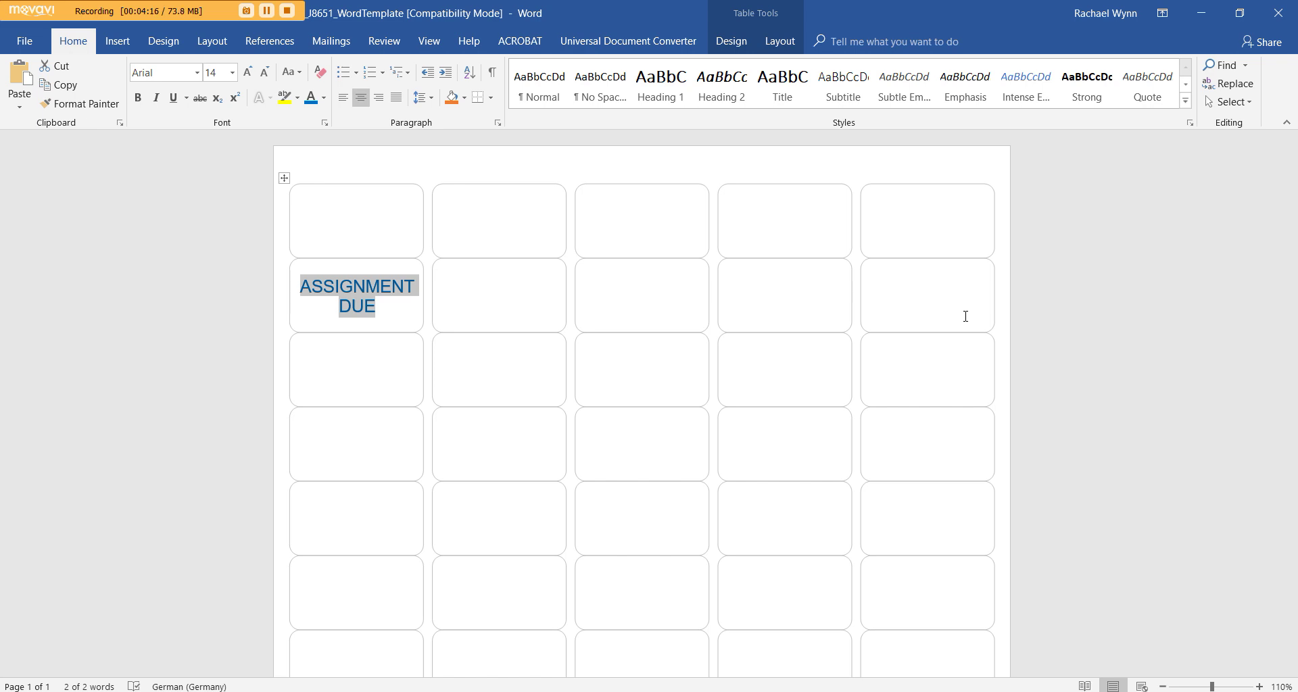
{"action": "left_click", "coordinate": [541, 287]}
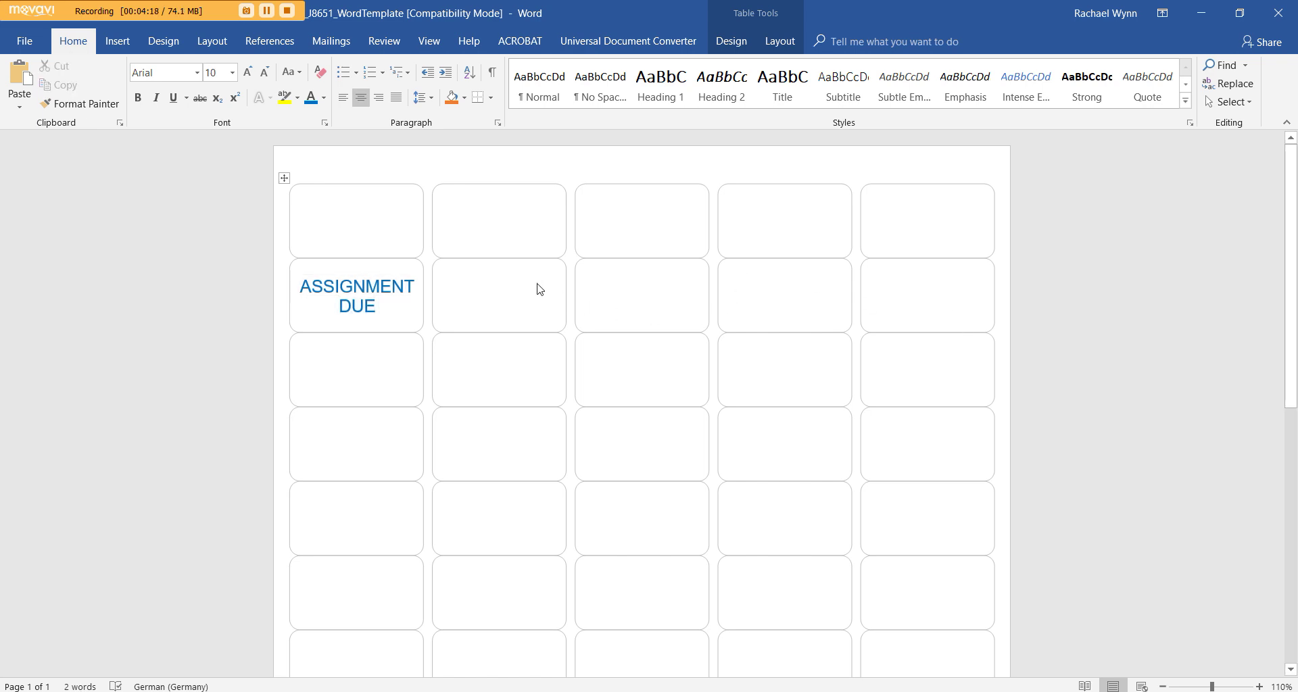
{"action": "key", "text": "ctrl+v"}
{"action": "left_click", "coordinate": [659, 294]}
{"action": "key", "text": "ctrl+v"}
{"action": "left_click", "coordinate": [825, 281]}
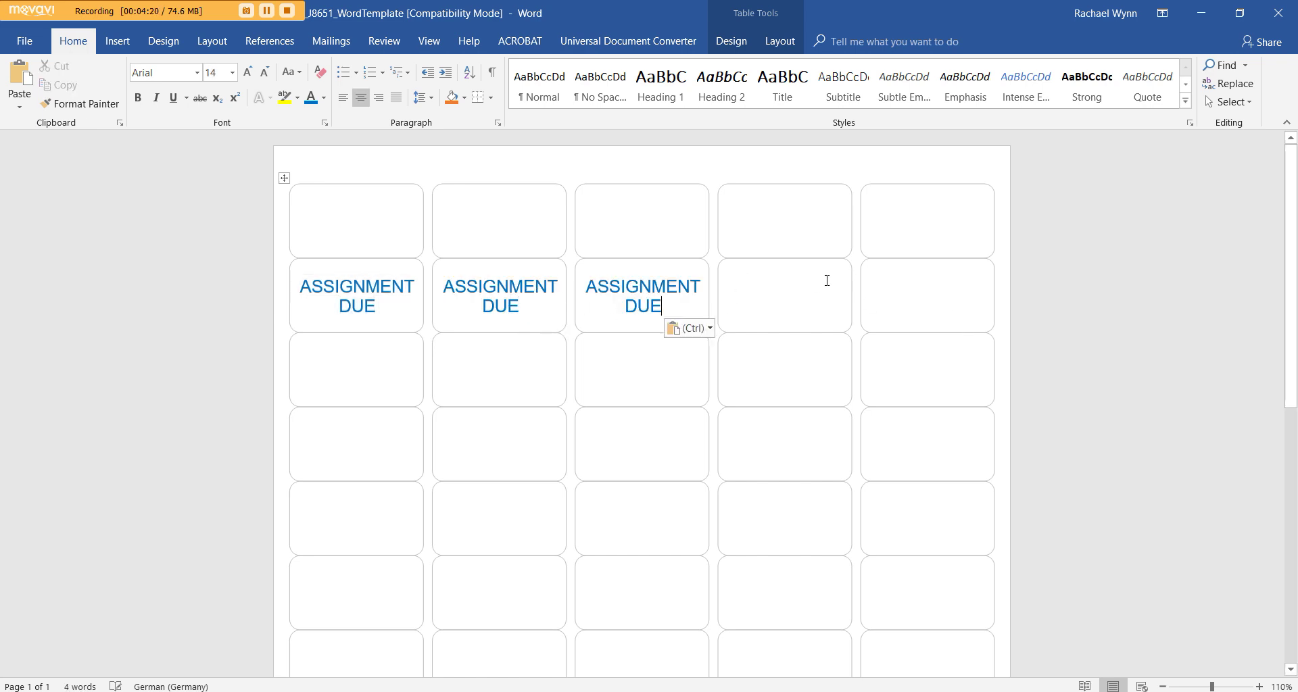
{"action": "key", "text": "ctrl+v"}
{"action": "left_click", "coordinate": [962, 301]}
{"action": "key", "text": "ctrl+v"}
Change the text of the second "ASSIGNMENT DUE" label in the row to the standard purple.
{"action": "left_click", "coordinate": [530, 308]}
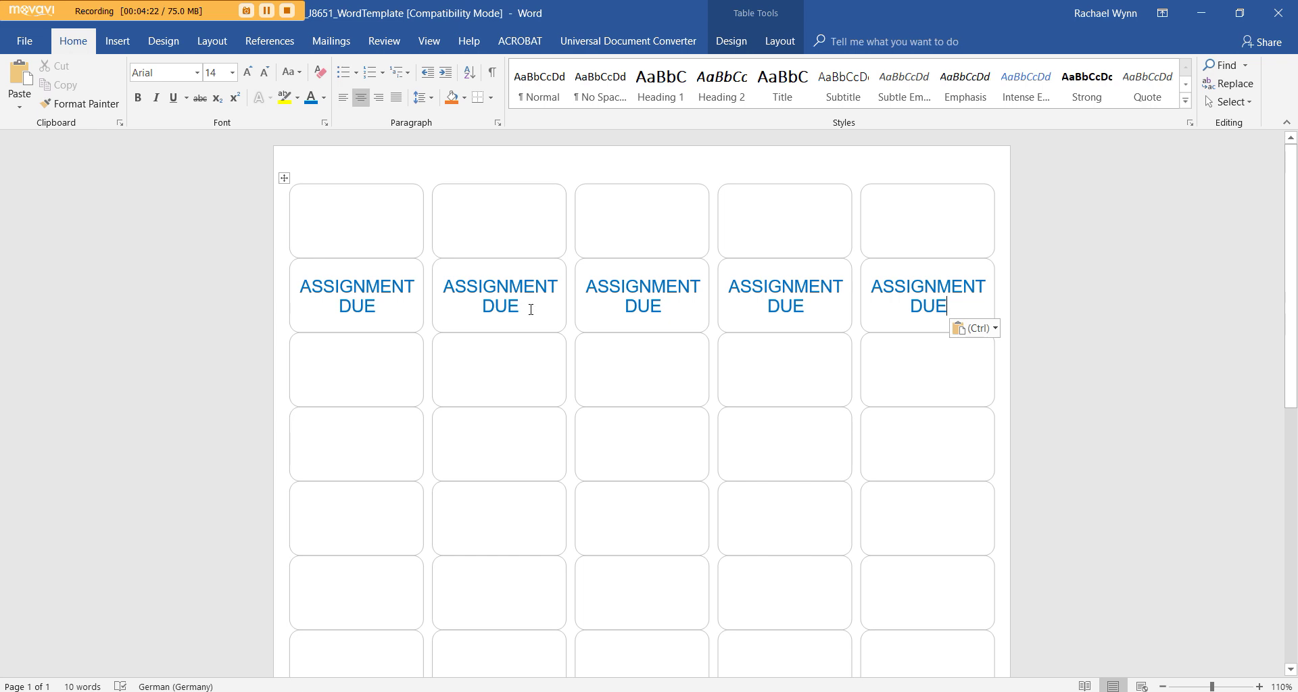
{"action": "left_click_drag", "start_coordinate": [531, 307], "coordinate": [445, 279]}
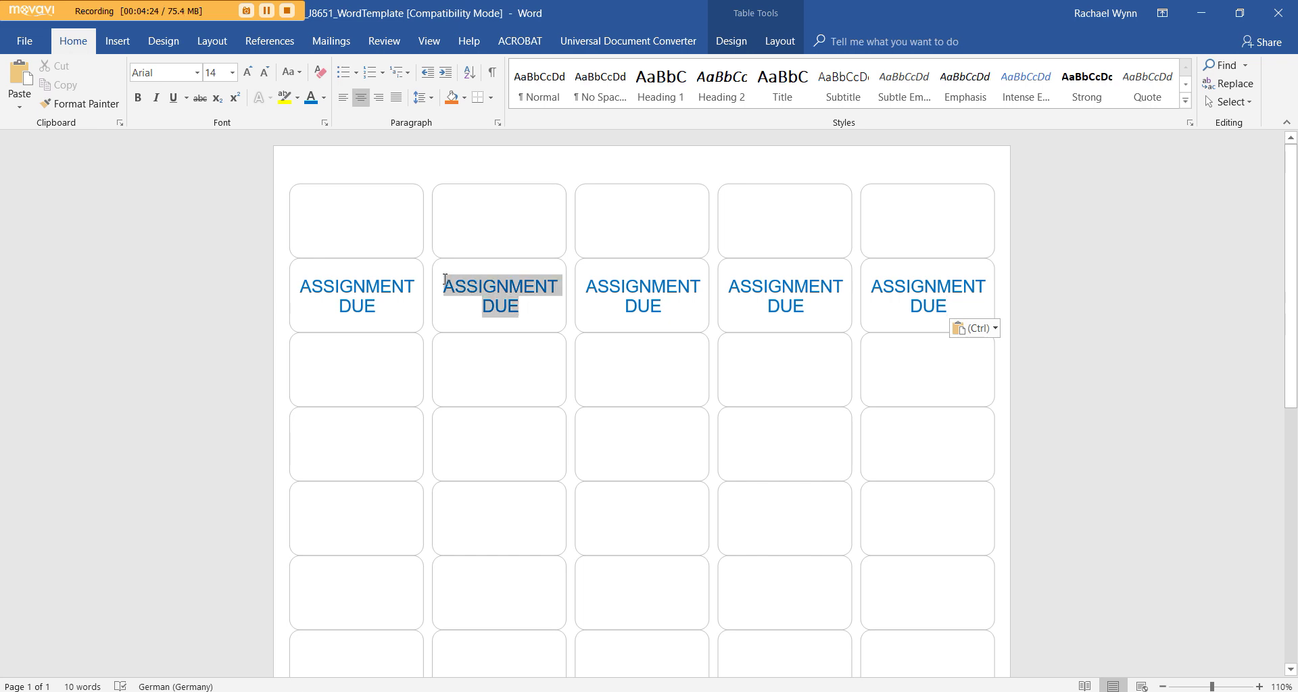
{"action": "left_click", "coordinate": [324, 98]}
{"action": "left_click", "coordinate": [432, 242]}
Change the text of the third "ASSIGNMENT DUE" label in the row to the standard light green.
{"action": "left_click_drag", "start_coordinate": [653, 313], "coordinate": [588, 287]}
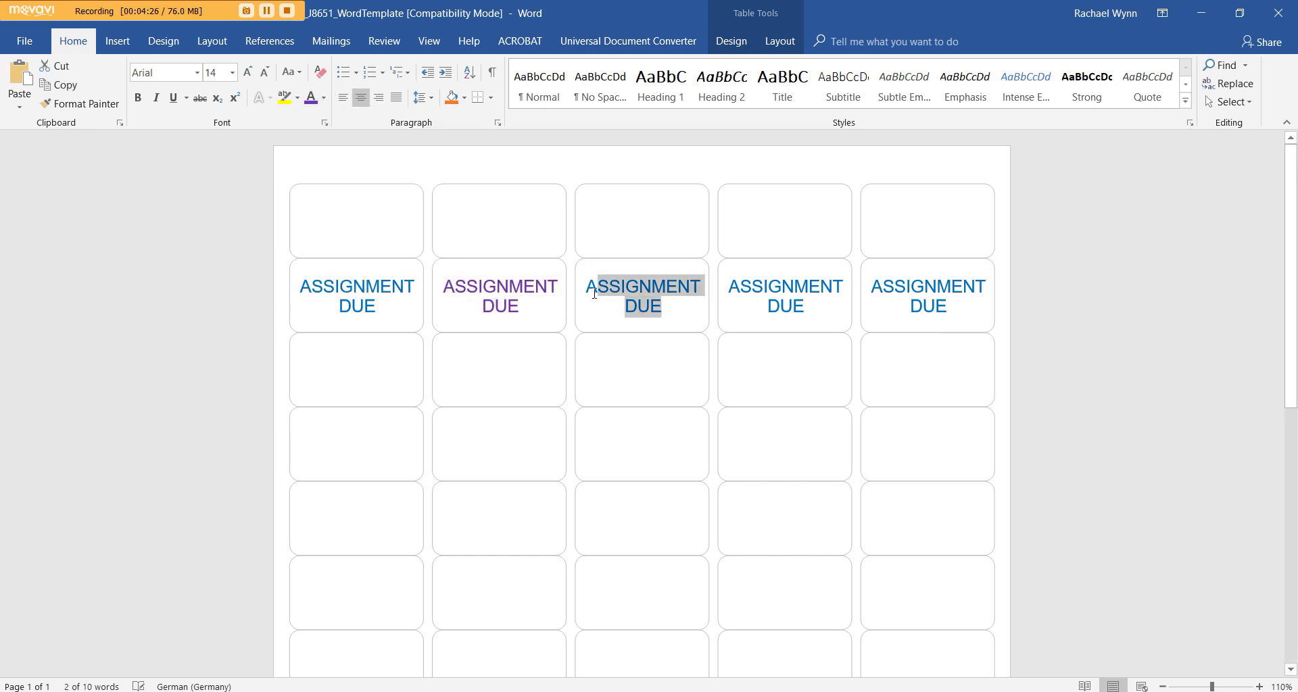
{"action": "left_click", "coordinate": [661, 309]}
{"action": "left_click_drag", "start_coordinate": [661, 309], "coordinate": [590, 295]}
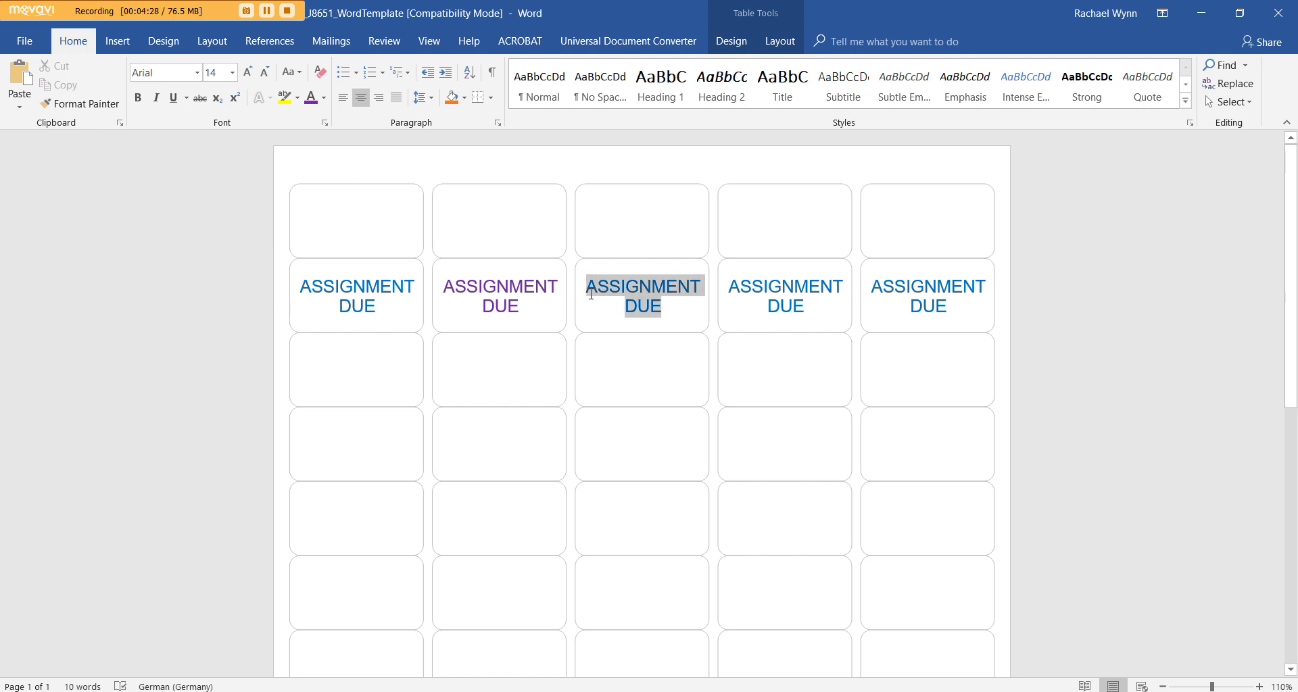
{"action": "left_click", "coordinate": [323, 97]}
{"action": "left_click", "coordinate": [365, 242]}
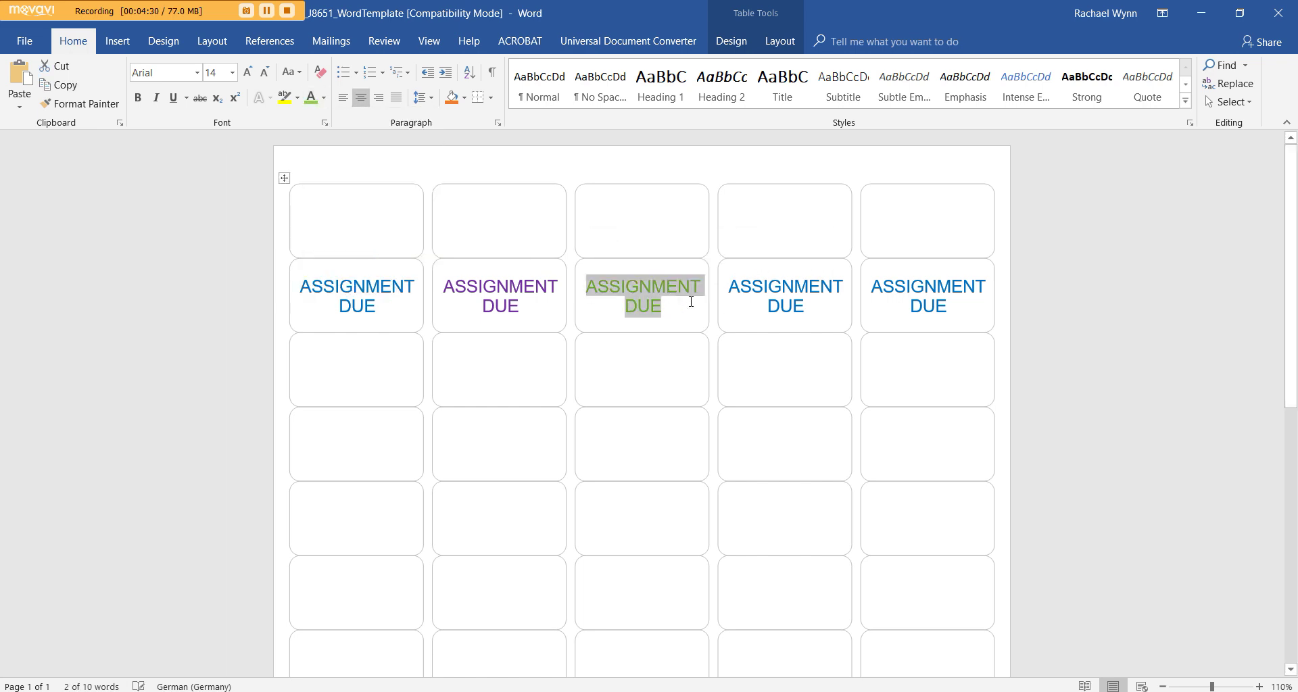
Give the fourth "ASSIGNMENT DUE" label's text a bright pink from the additional colours palette.
{"action": "left_click_drag", "start_coordinate": [805, 313], "coordinate": [728, 284]}
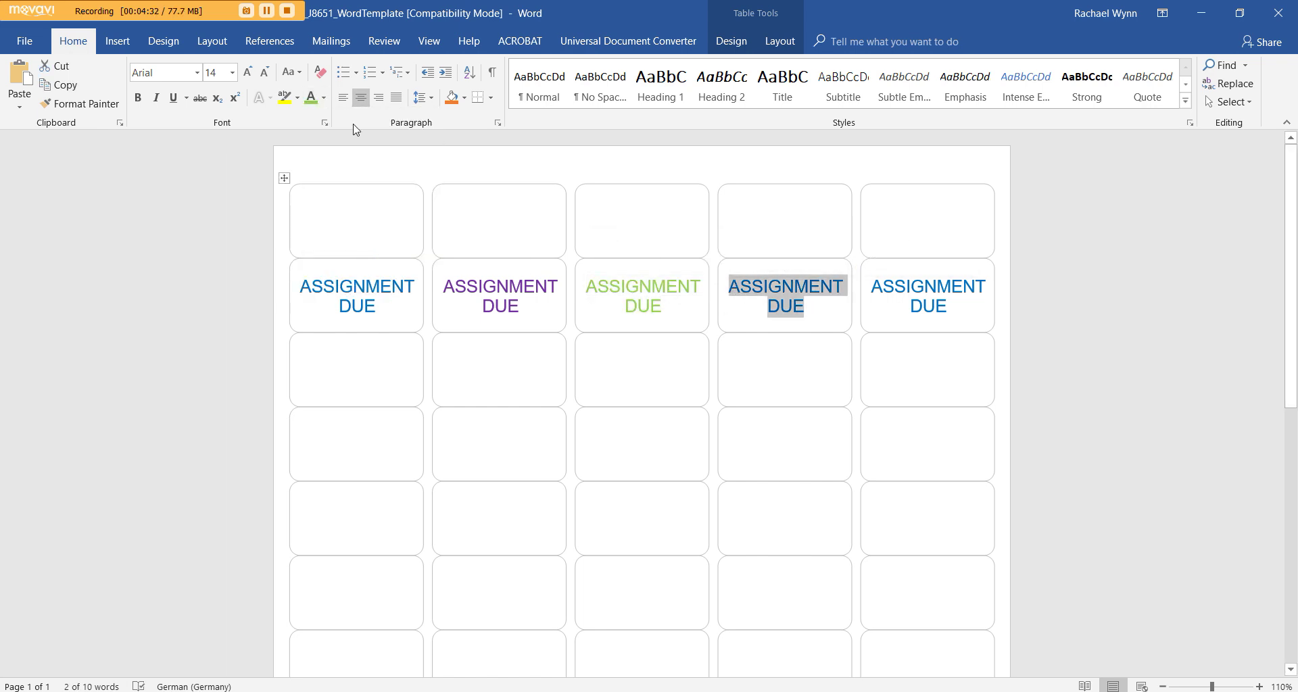
{"action": "left_click", "coordinate": [324, 98]}
{"action": "key", "text": "Escape"}
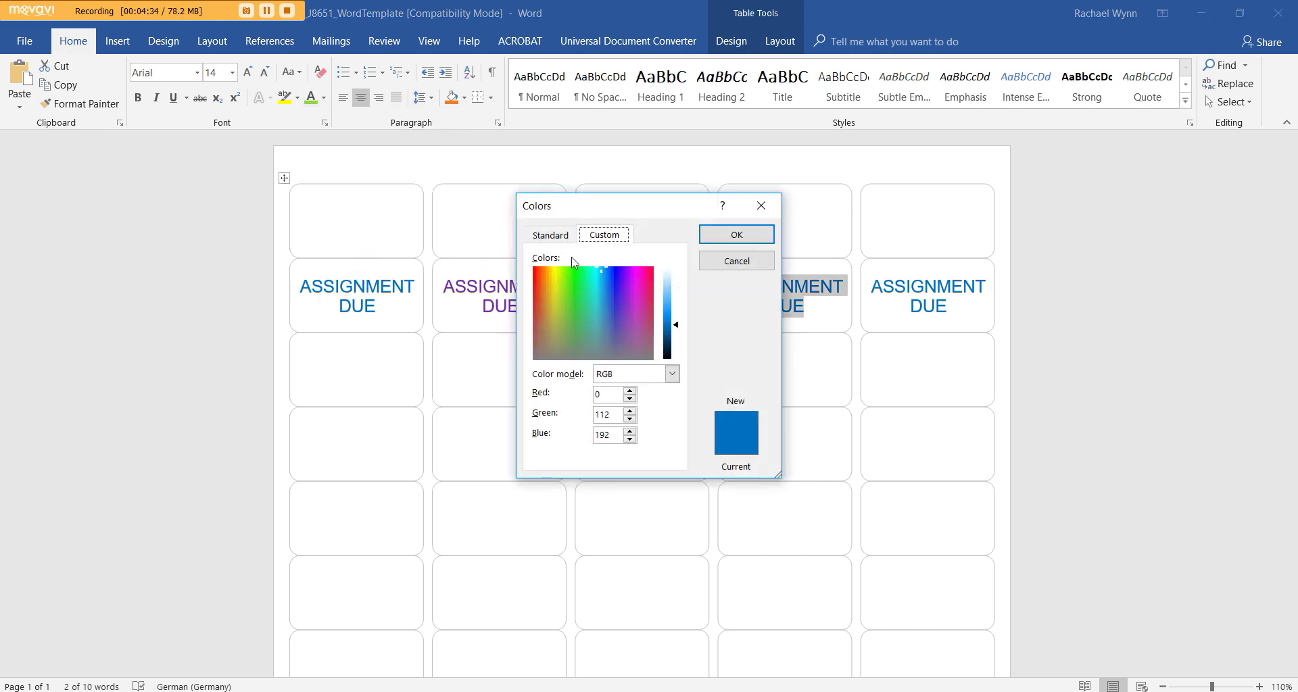
{"action": "left_click_drag", "start_coordinate": [608, 273], "coordinate": [561, 309]}
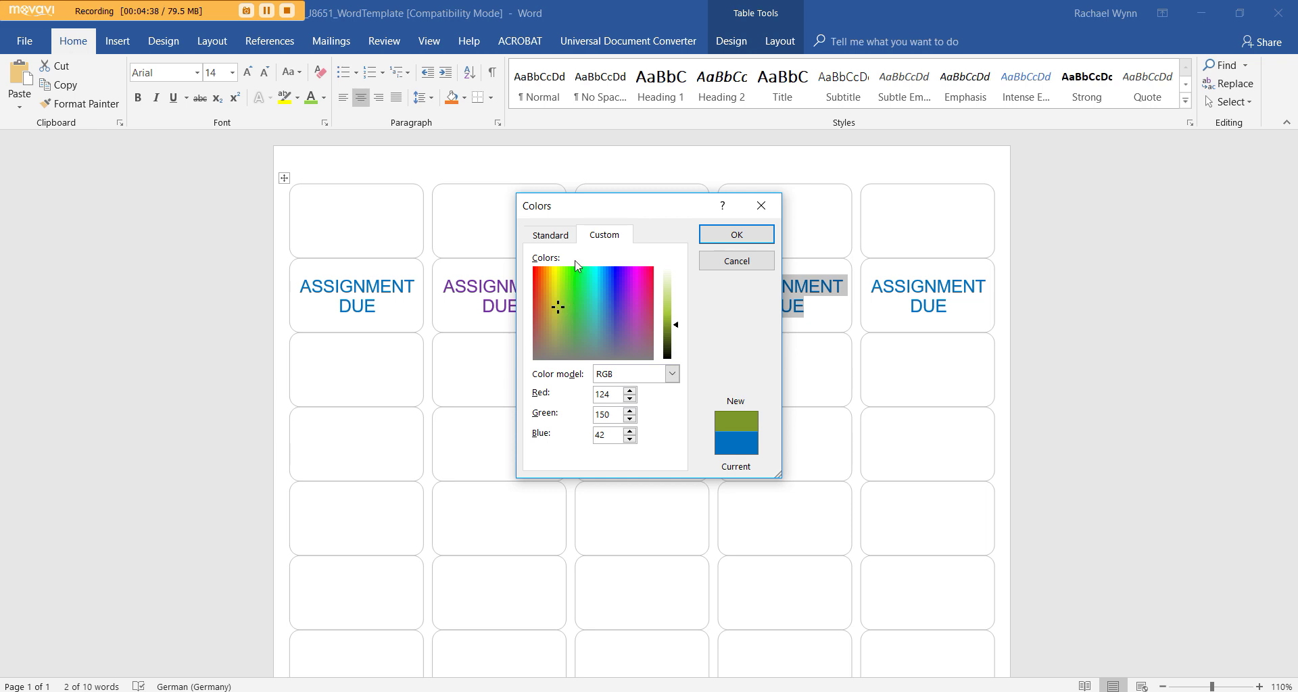
{"action": "left_click", "coordinate": [553, 236]}
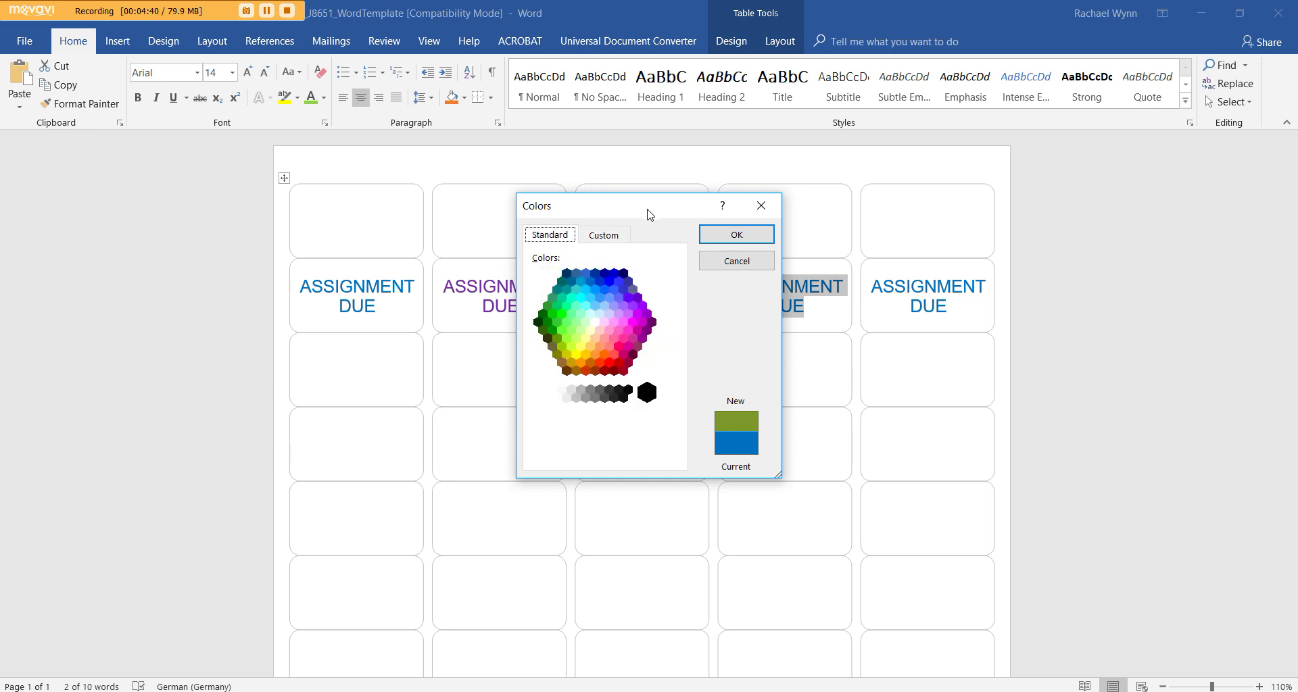
{"action": "left_click_drag", "start_coordinate": [646, 211], "coordinate": [204, 195]}
{"action": "left_click", "coordinate": [172, 321]}
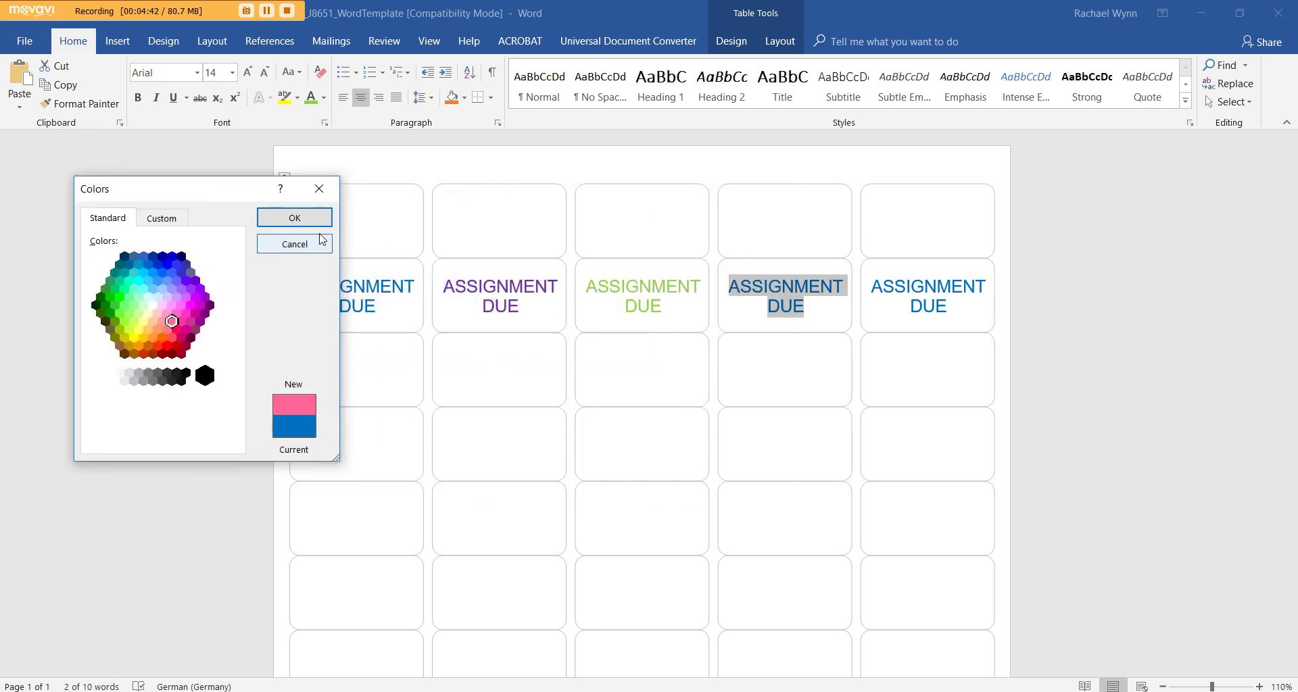
{"action": "left_click", "coordinate": [178, 330]}
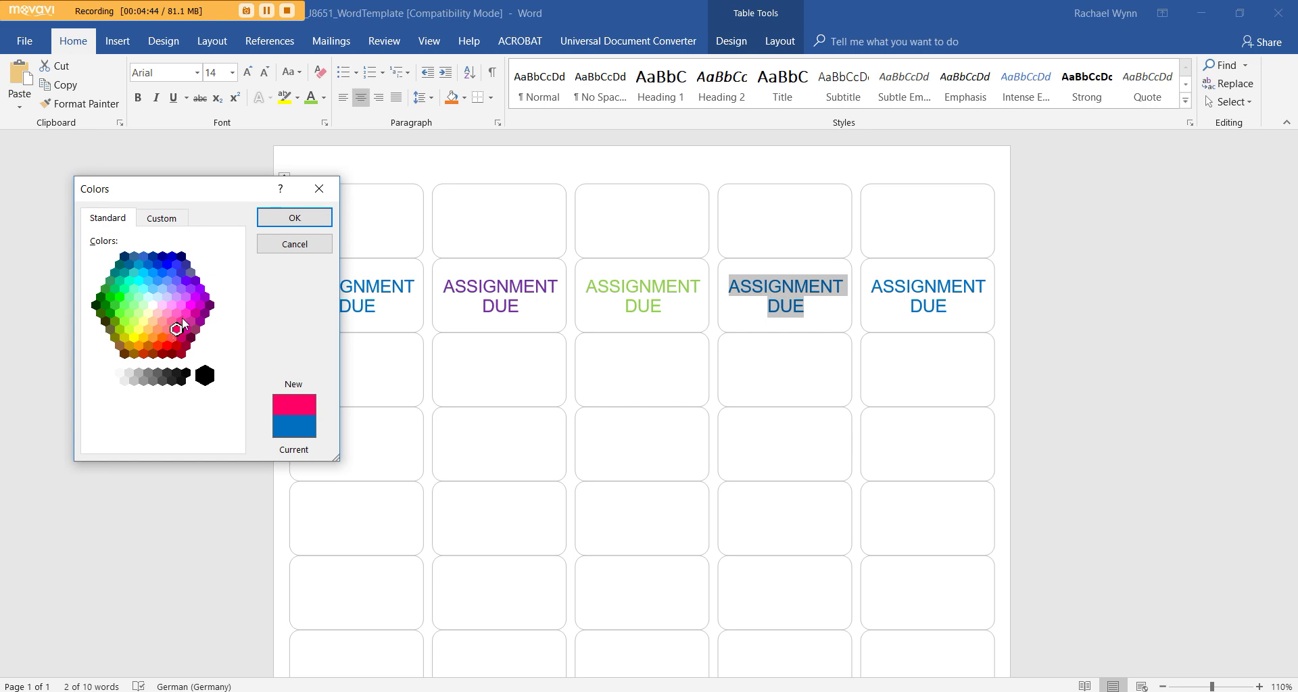
{"action": "left_click", "coordinate": [283, 219]}
Change the text of the fifth "ASSIGNMENT DUE" label in the row to yellow.
{"action": "left_click_drag", "start_coordinate": [961, 310], "coordinate": [870, 285]}
{"action": "key", "text": "Right"}
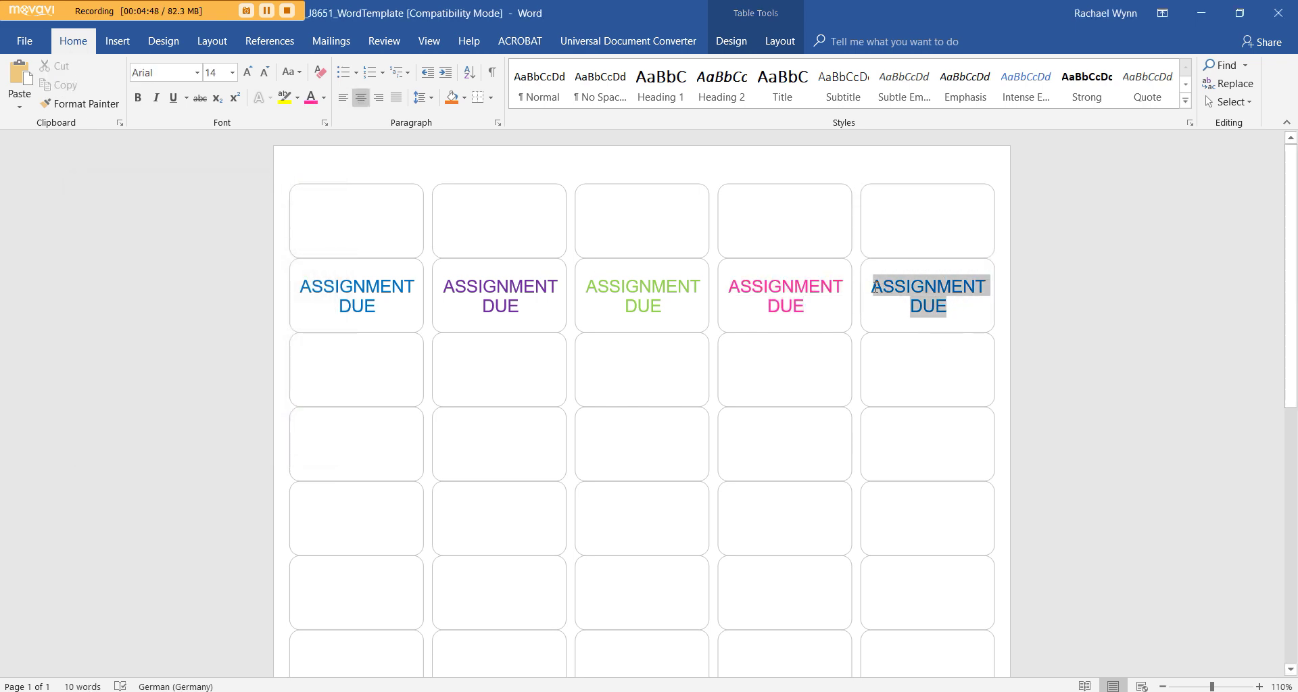
{"action": "left_click", "coordinate": [324, 97]}
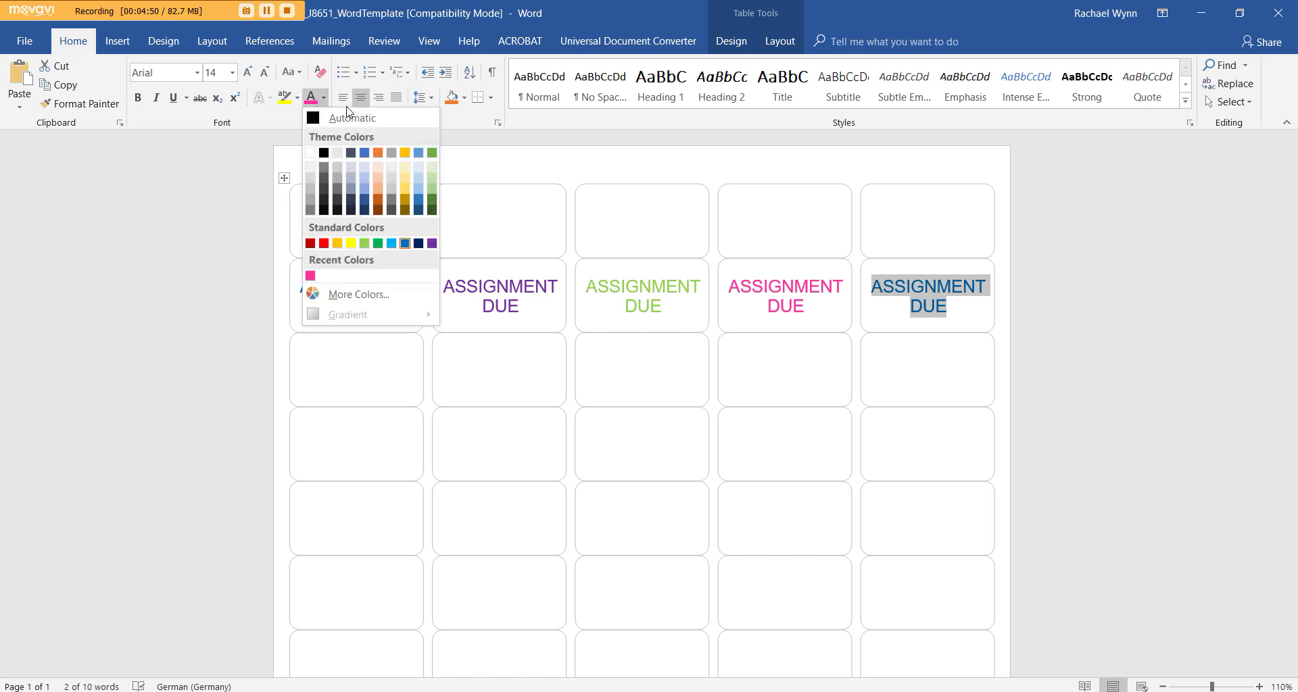
{"action": "left_click", "coordinate": [350, 243]}
{"action": "left_click", "coordinate": [916, 386]}
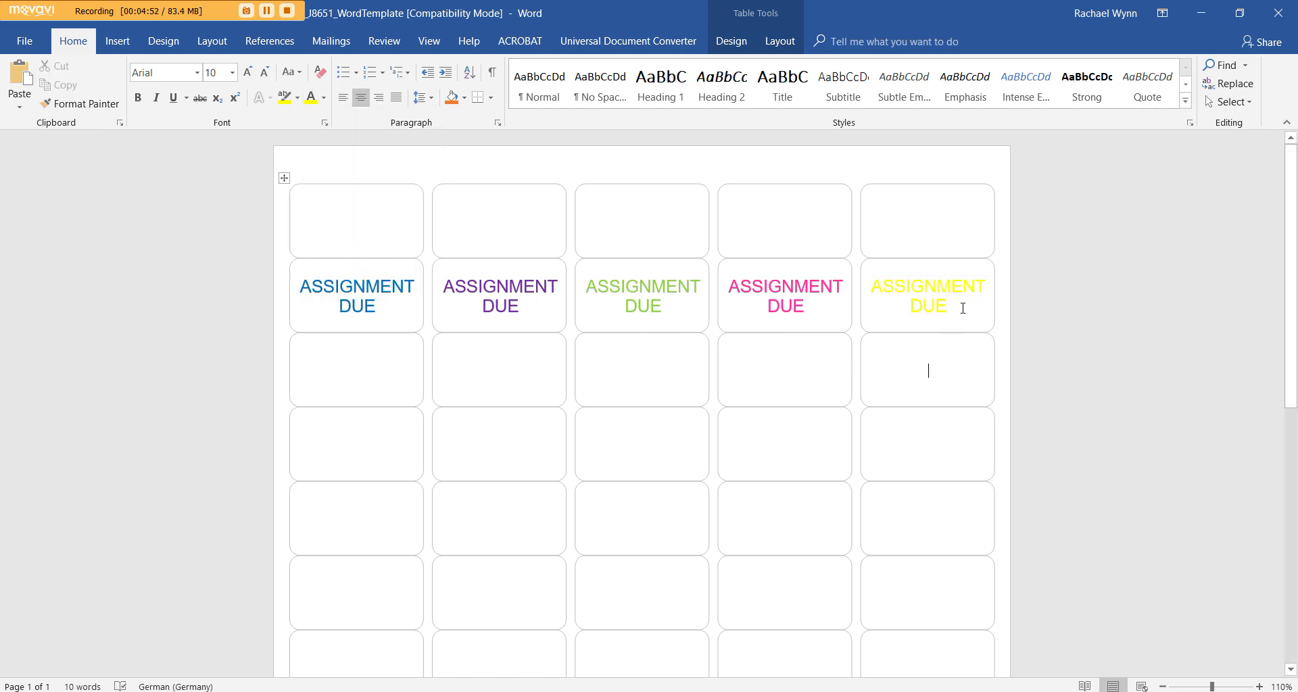
Recolour the fifth "ASSIGNMENT DUE" label's text with the standard orange.
{"action": "left_click", "coordinate": [869, 290]}
{"action": "key", "text": "ctrl+c"}
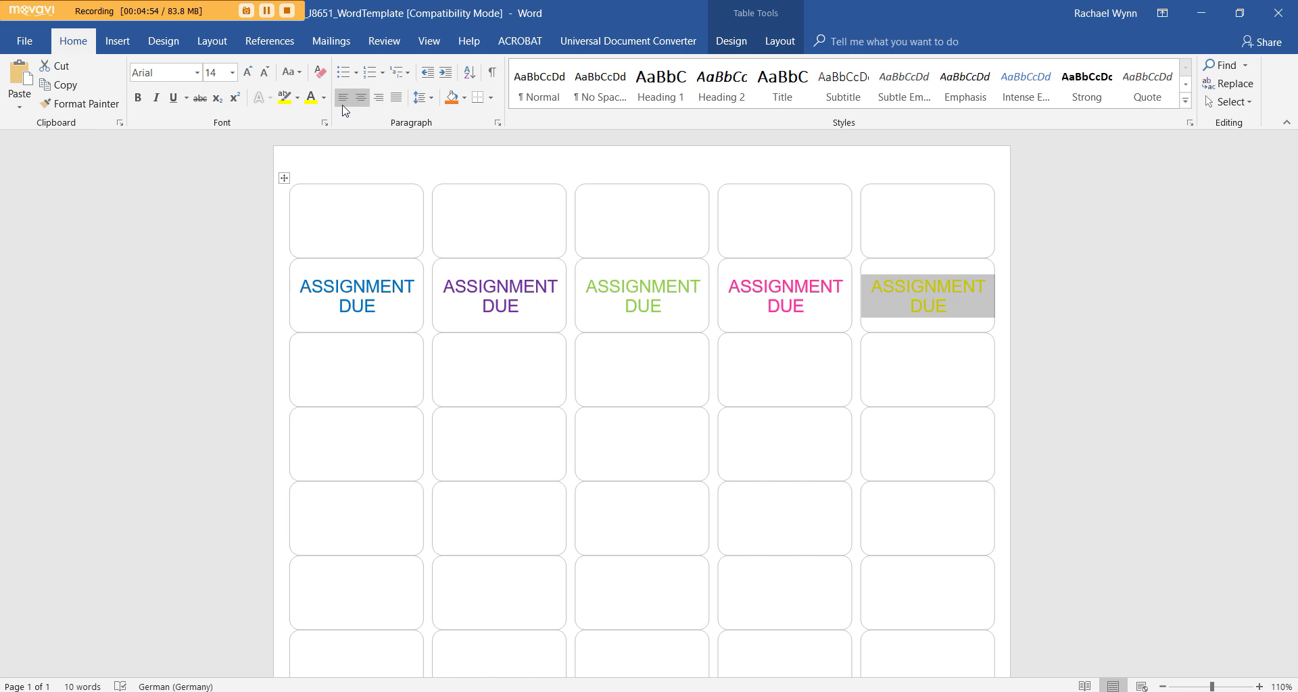
{"action": "left_click", "coordinate": [324, 97]}
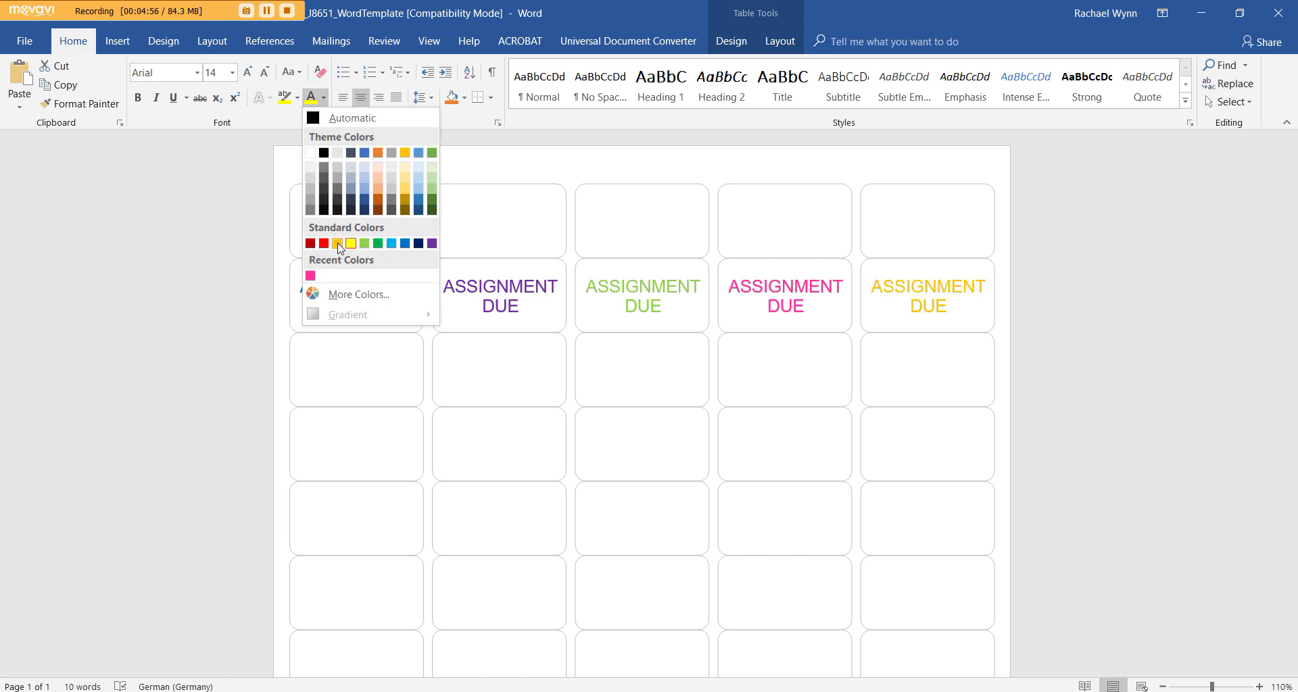
{"action": "left_click", "coordinate": [336, 243]}
{"action": "left_click", "coordinate": [914, 375]}
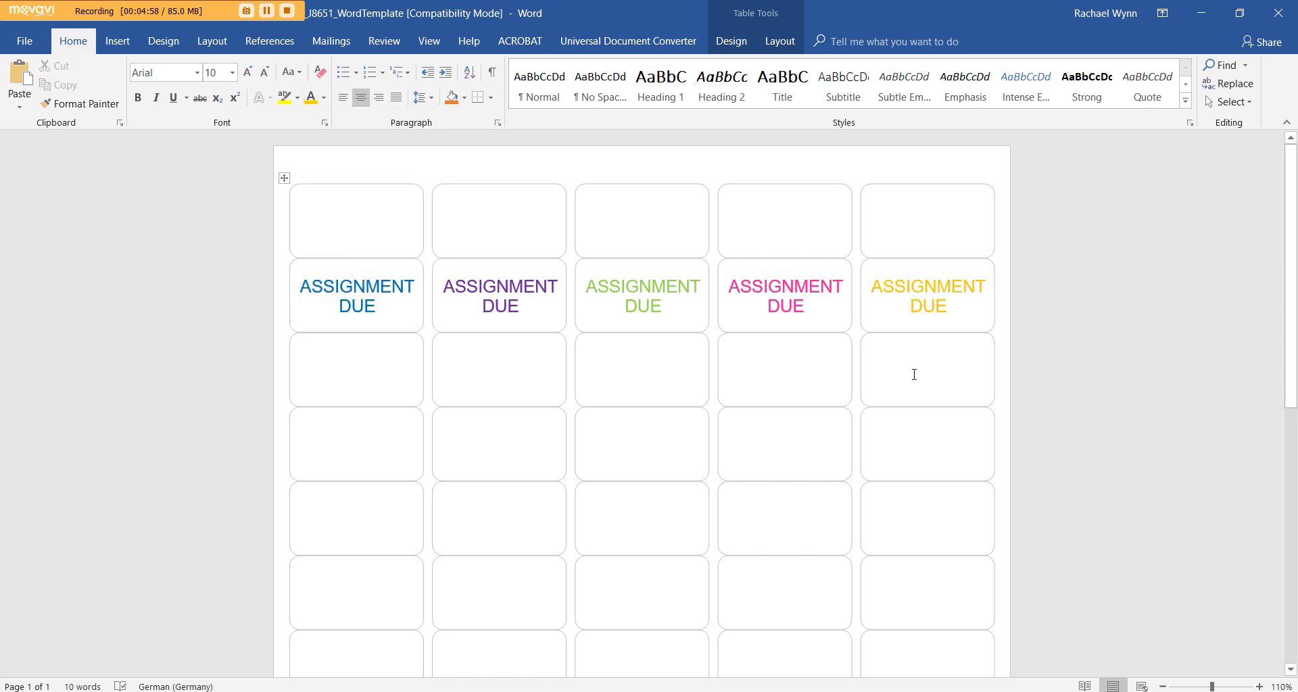
Paste the copied label text into the first label of the third row and replace it with "MUM'S BIRTHDAY".
{"action": "left_click", "coordinate": [355, 375]}
{"action": "key", "text": "ctrl+v"}
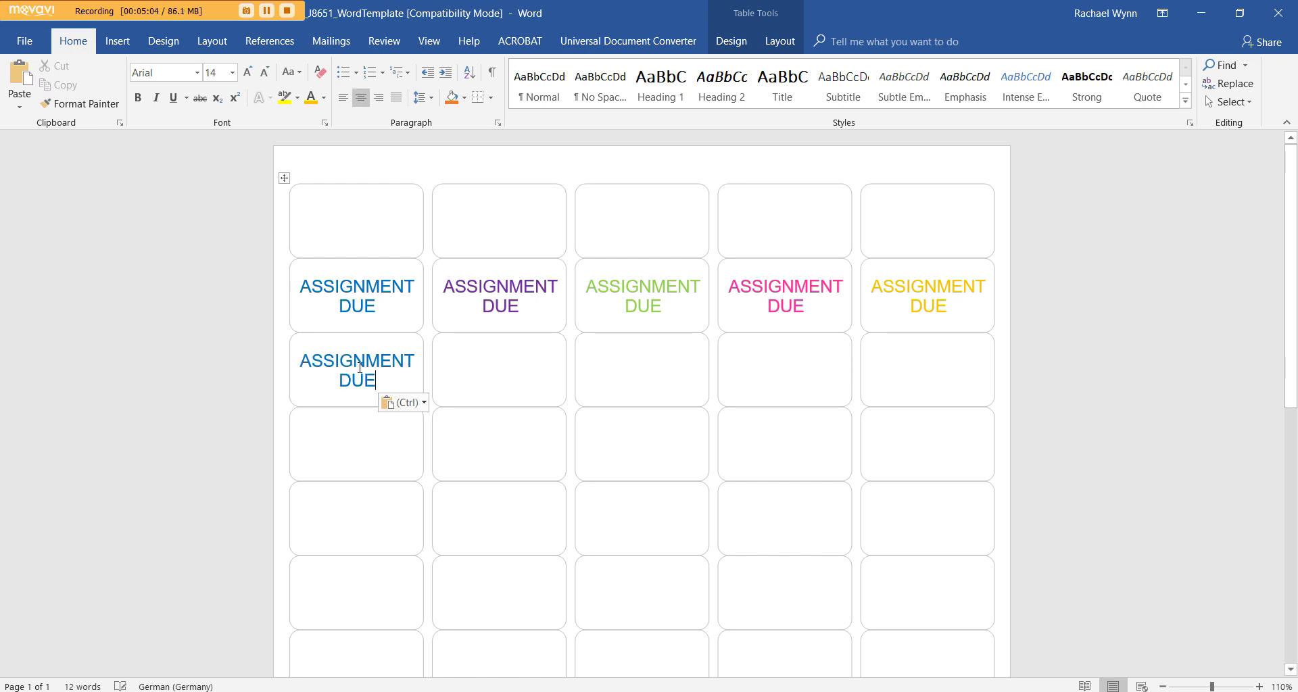
{"action": "left_click_drag", "start_coordinate": [385, 381], "coordinate": [300, 356]}
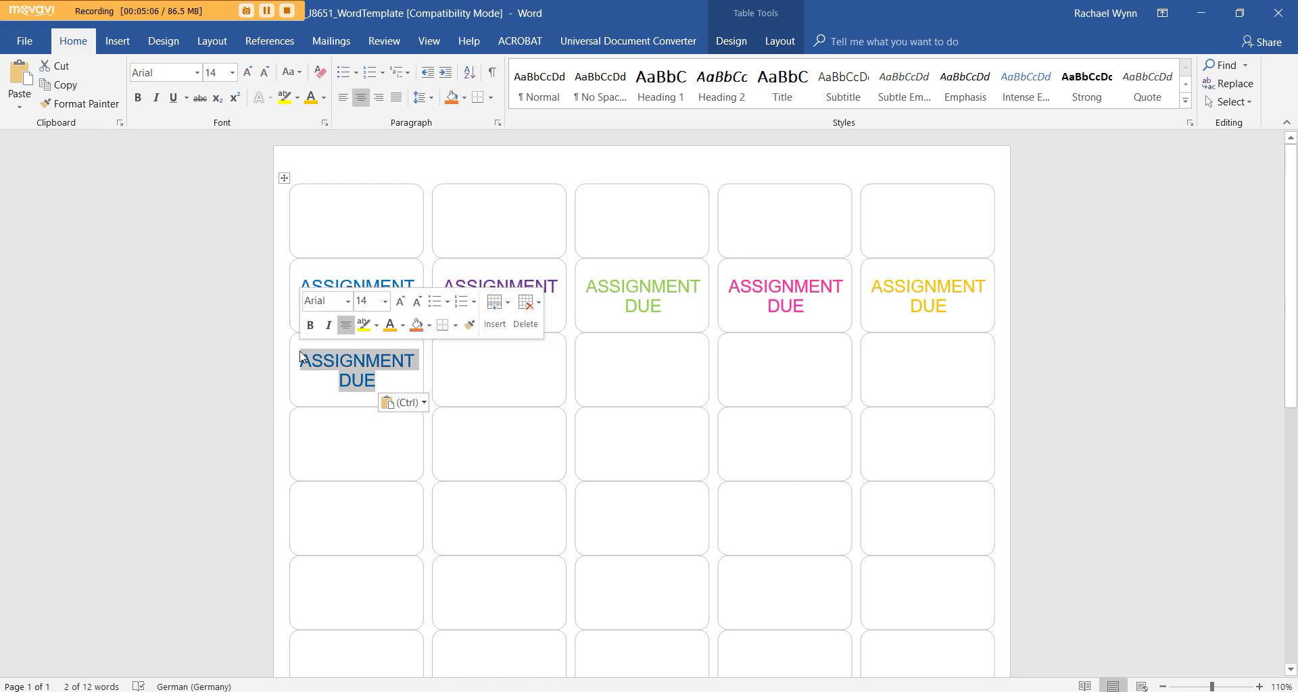
{"action": "type", "text": "Mum"}
{"action": "key", "text": "BackSpace"}
{"action": "key", "text": "BackSpace"}
{"action": "key", "text": "Caps_Lock"}
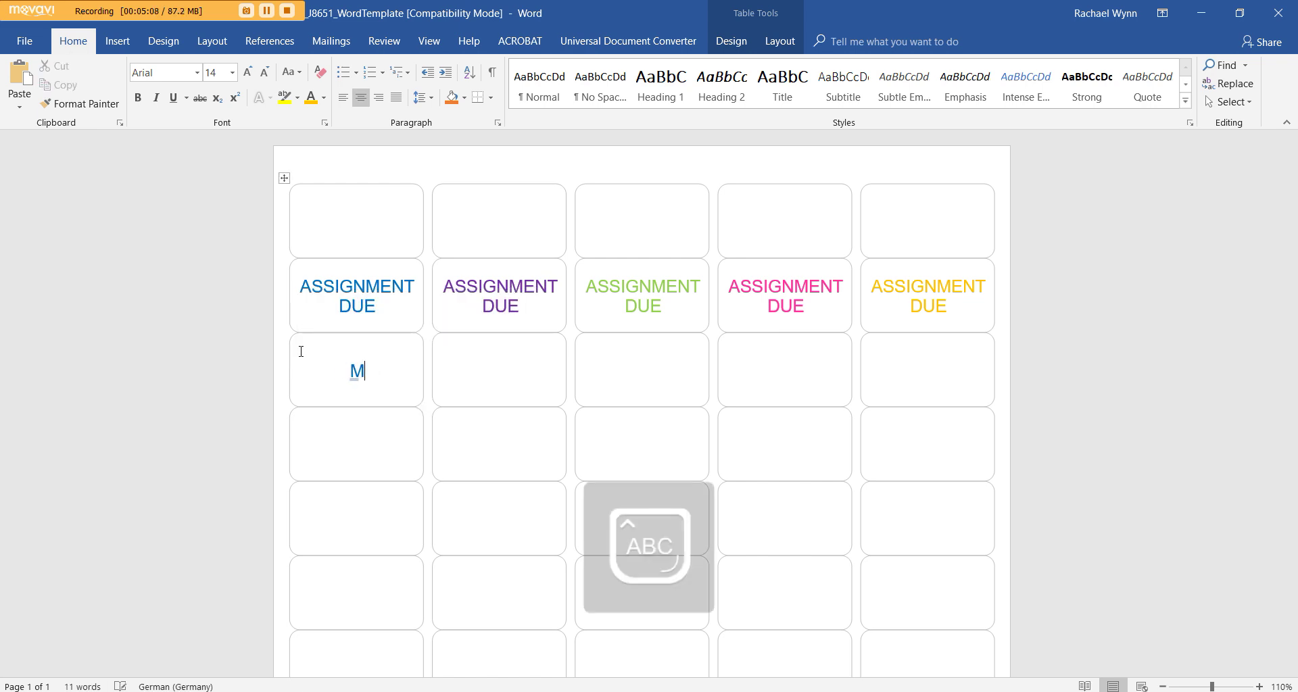
{"action": "type", "text": "UM'S BIRTHDAY"}
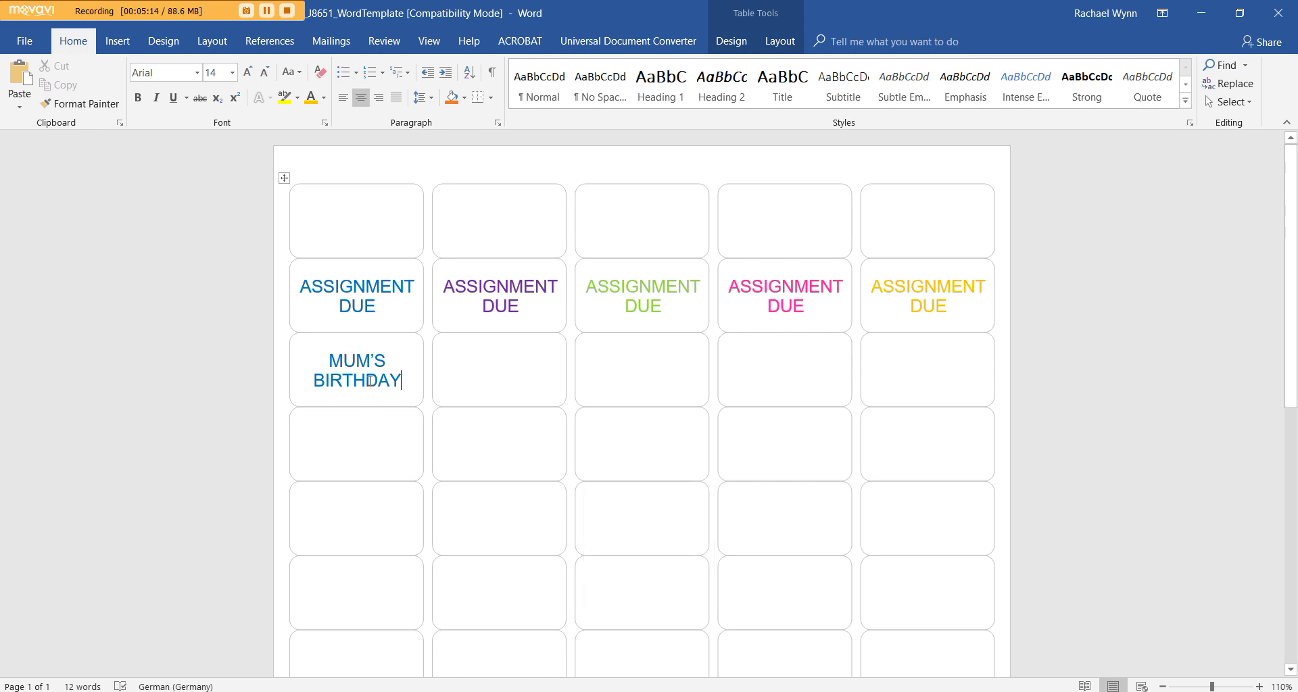
Increase the font size of the "MUM'S BIRTHDAY" label text to 18.
{"action": "left_click_drag", "start_coordinate": [409, 382], "coordinate": [314, 358]}
{"action": "left_click", "coordinate": [248, 72]}
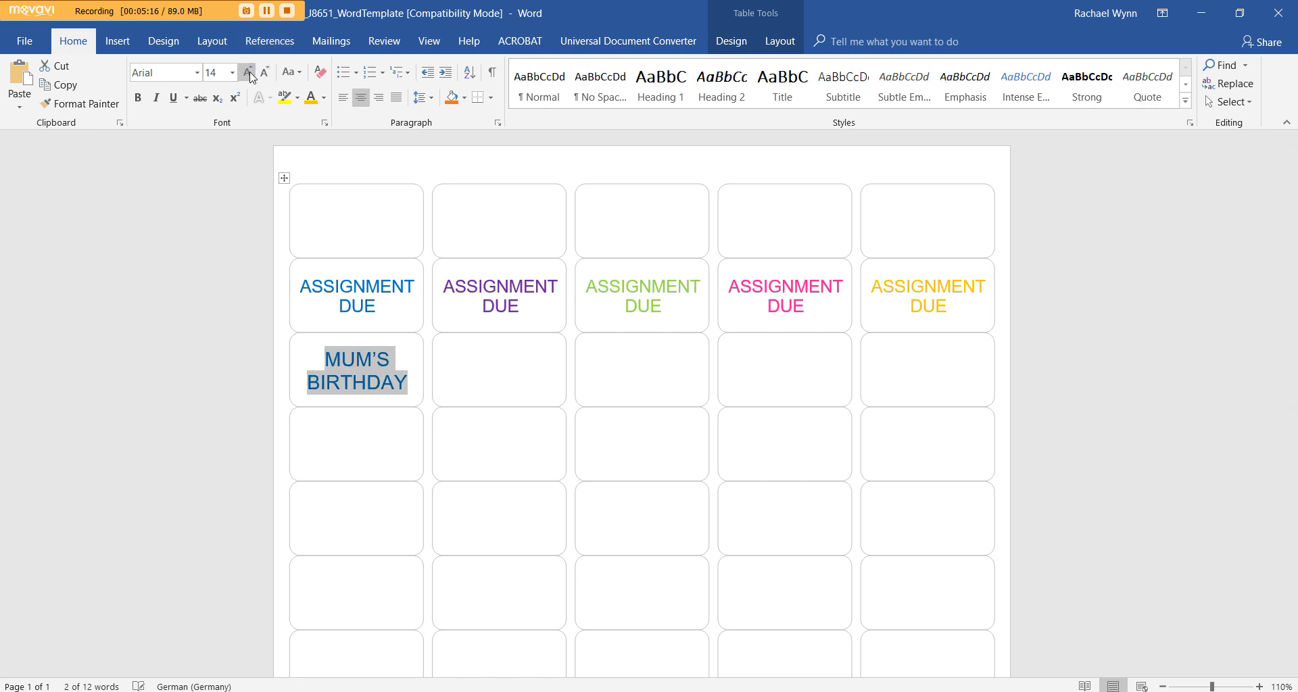
{"action": "left_click", "coordinate": [248, 72]}
{"action": "left_click", "coordinate": [248, 72]}
{"action": "left_click", "coordinate": [264, 72]}
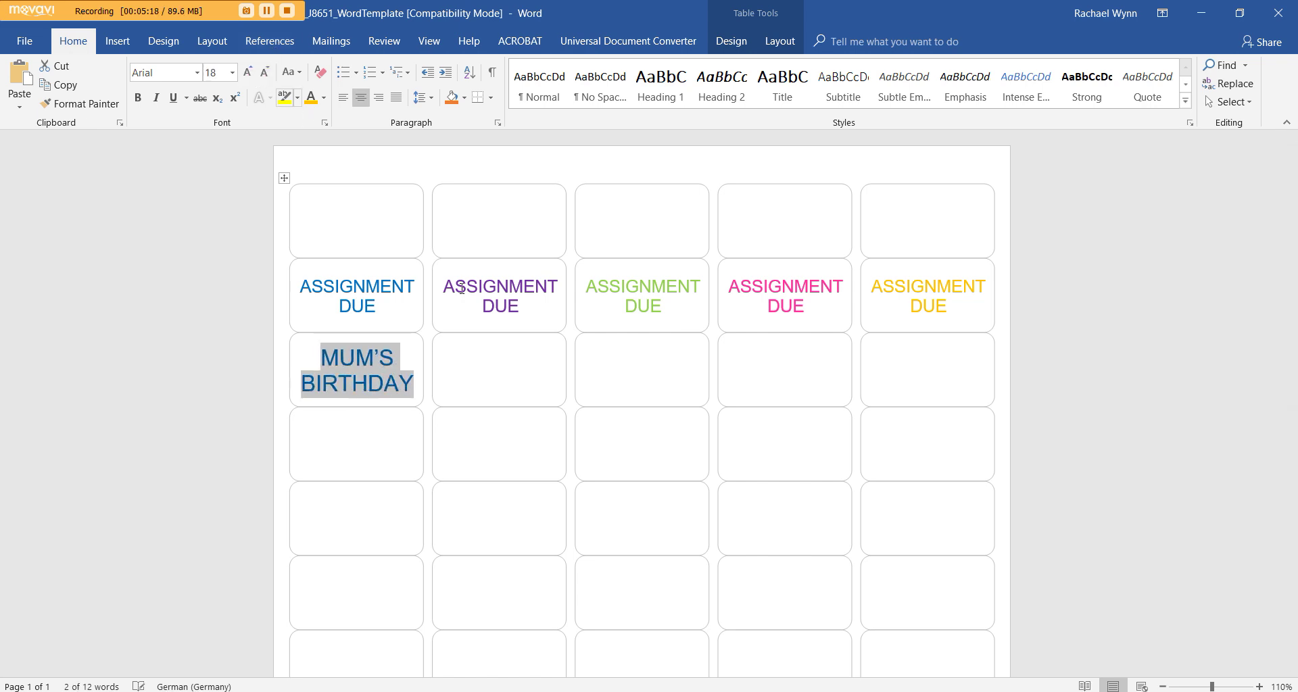
{"action": "left_click", "coordinate": [498, 347]}
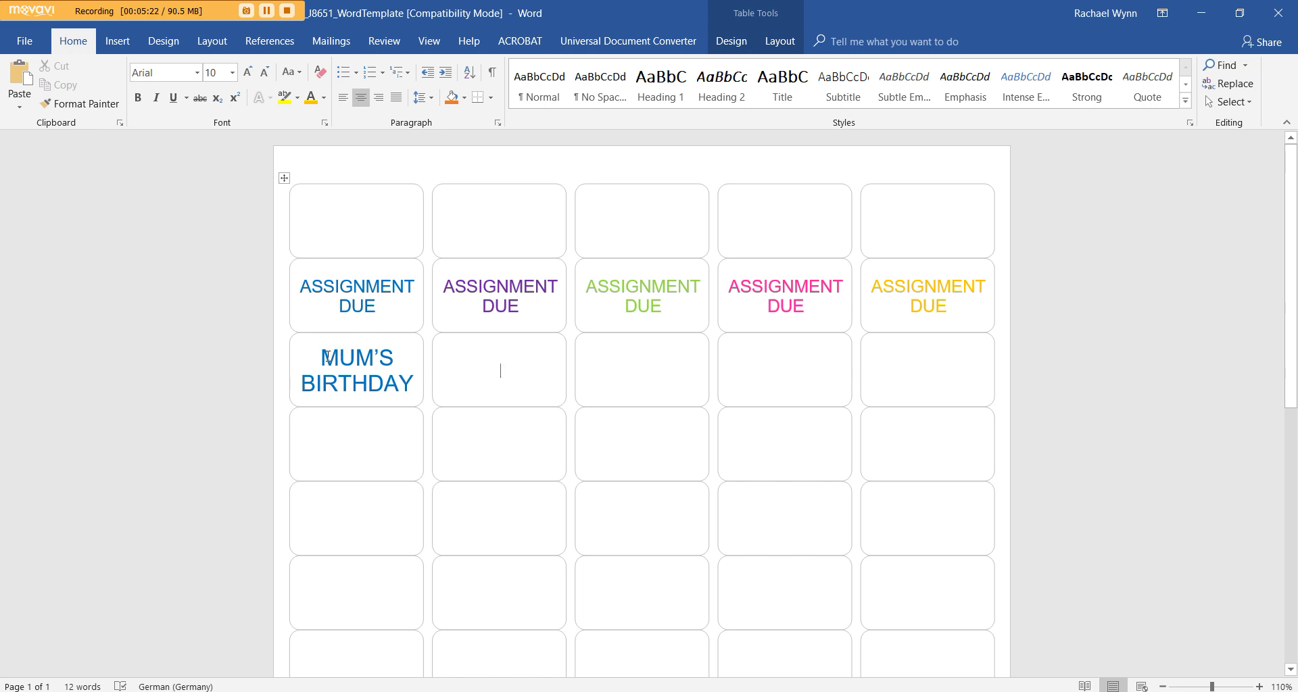
Colour the first U and the apostrophe in "MUM'S" and the B in "BIRTHDAY" standard orange.
{"action": "left_click_drag", "start_coordinate": [339, 357], "coordinate": [356, 356]}
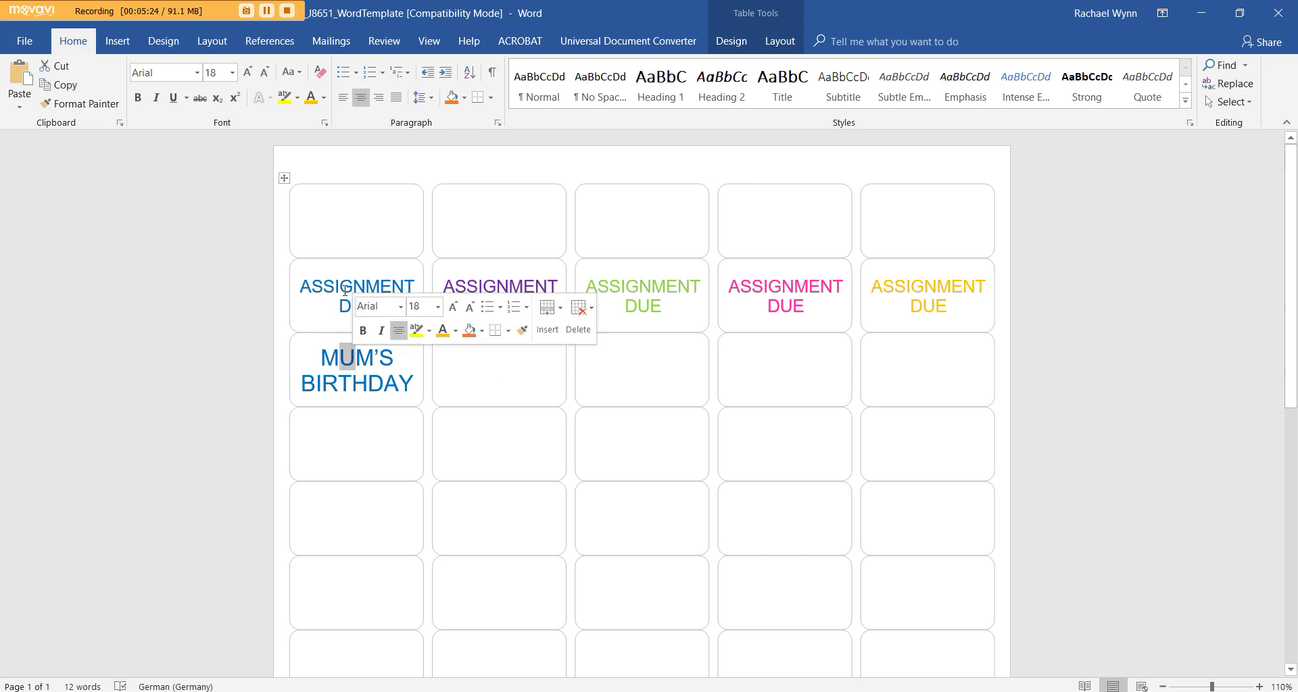
{"action": "left_click", "coordinate": [311, 98]}
{"action": "left_click", "coordinate": [377, 352]}
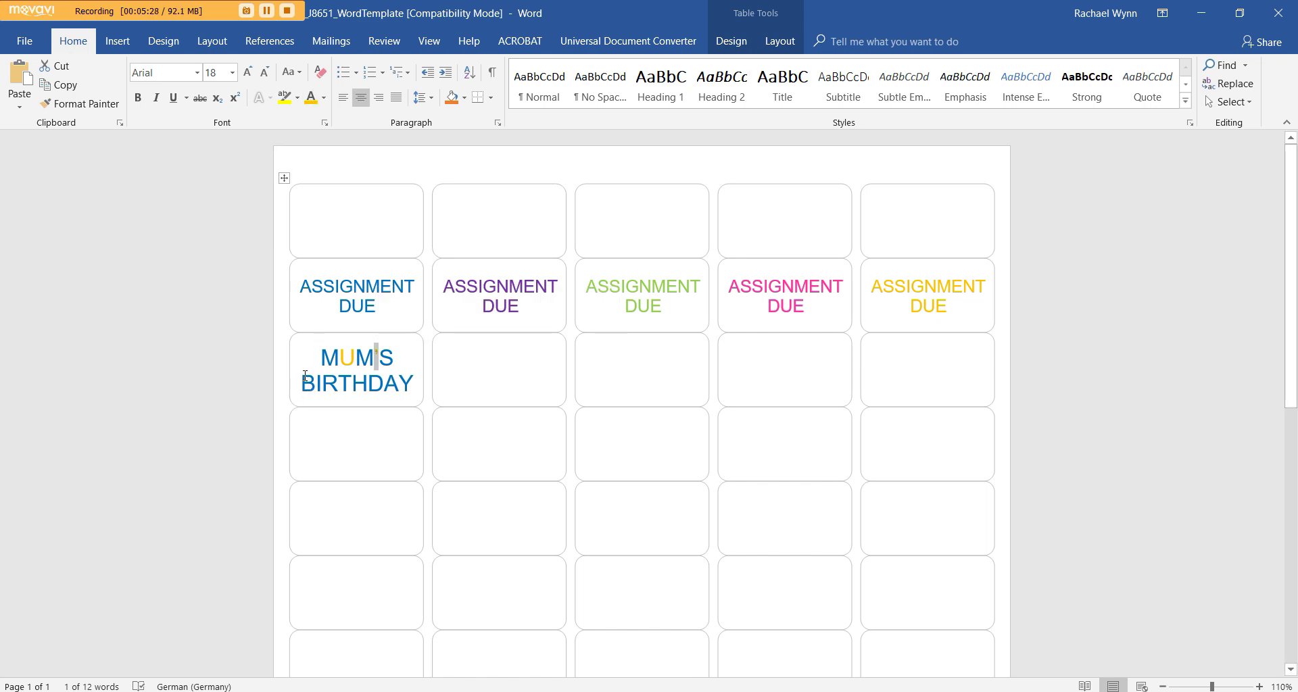
{"action": "left_click_drag", "start_coordinate": [301, 382], "coordinate": [316, 383]}
{"action": "left_click", "coordinate": [311, 98]}
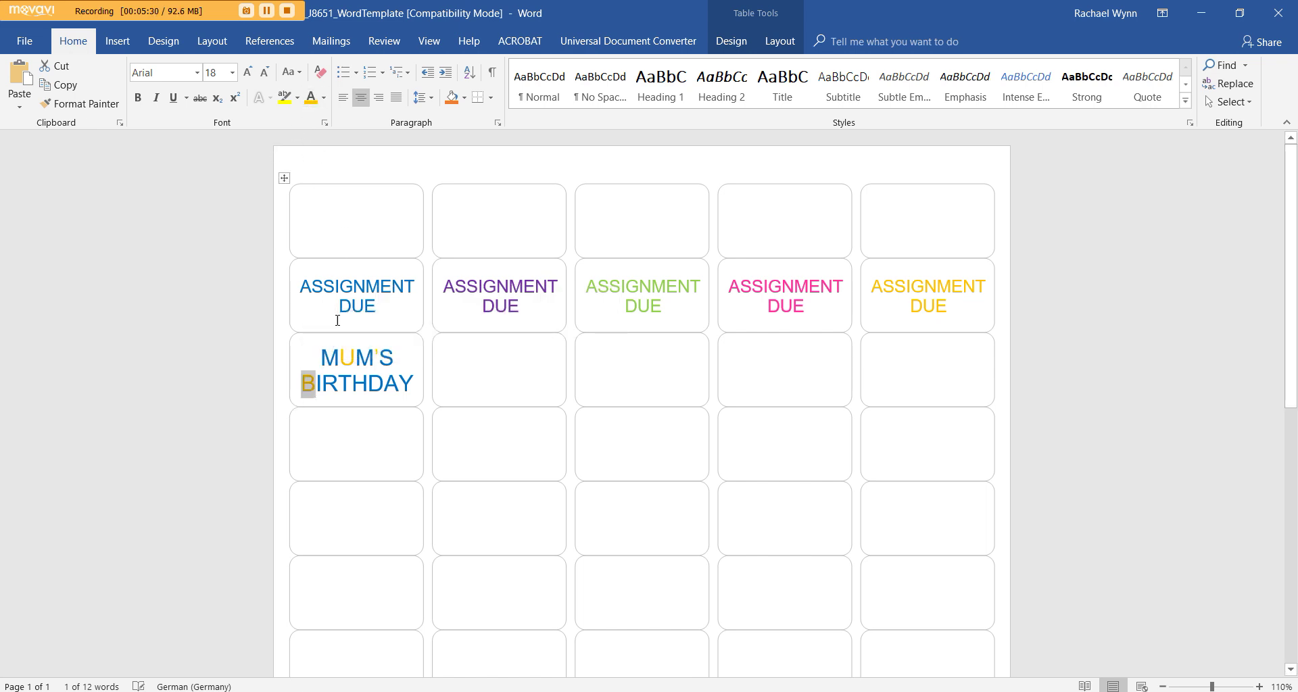
In "BIRTHDAY", colour the I light green, the R purple and the T with the recently used bright pink.
{"action": "left_click", "coordinate": [323, 384]}
{"action": "left_click", "coordinate": [323, 98]}
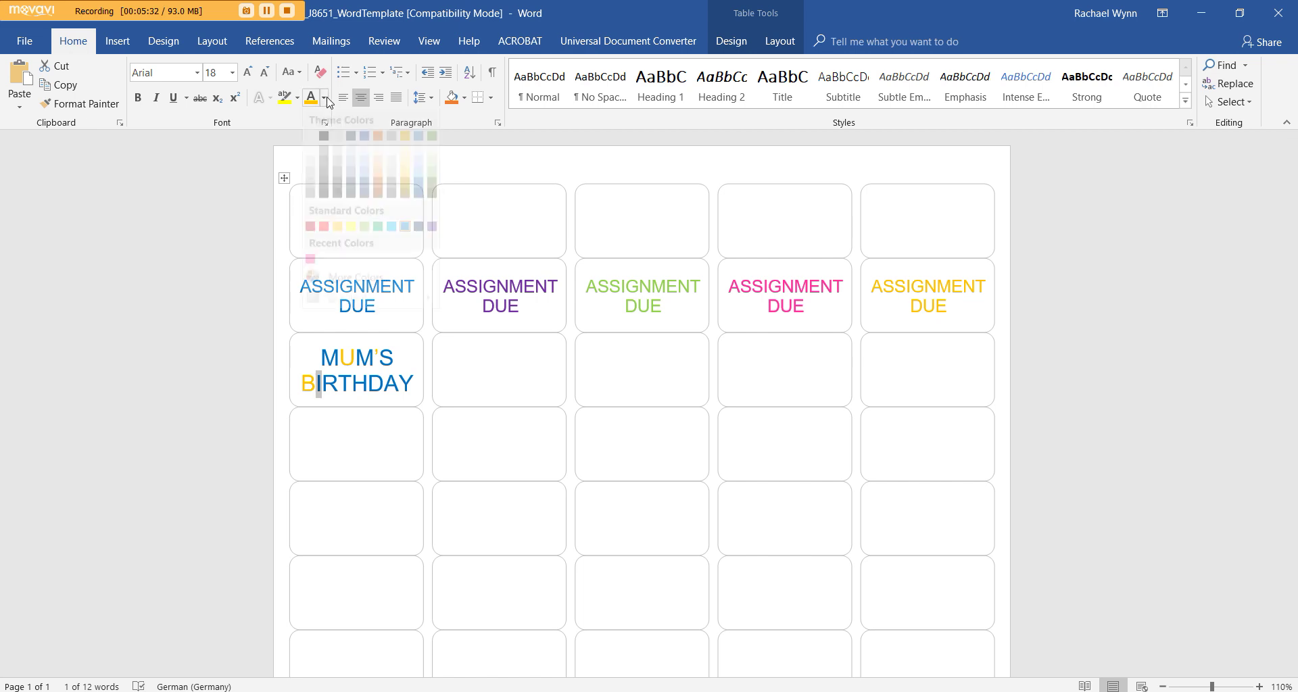
{"action": "left_click", "coordinate": [364, 244]}
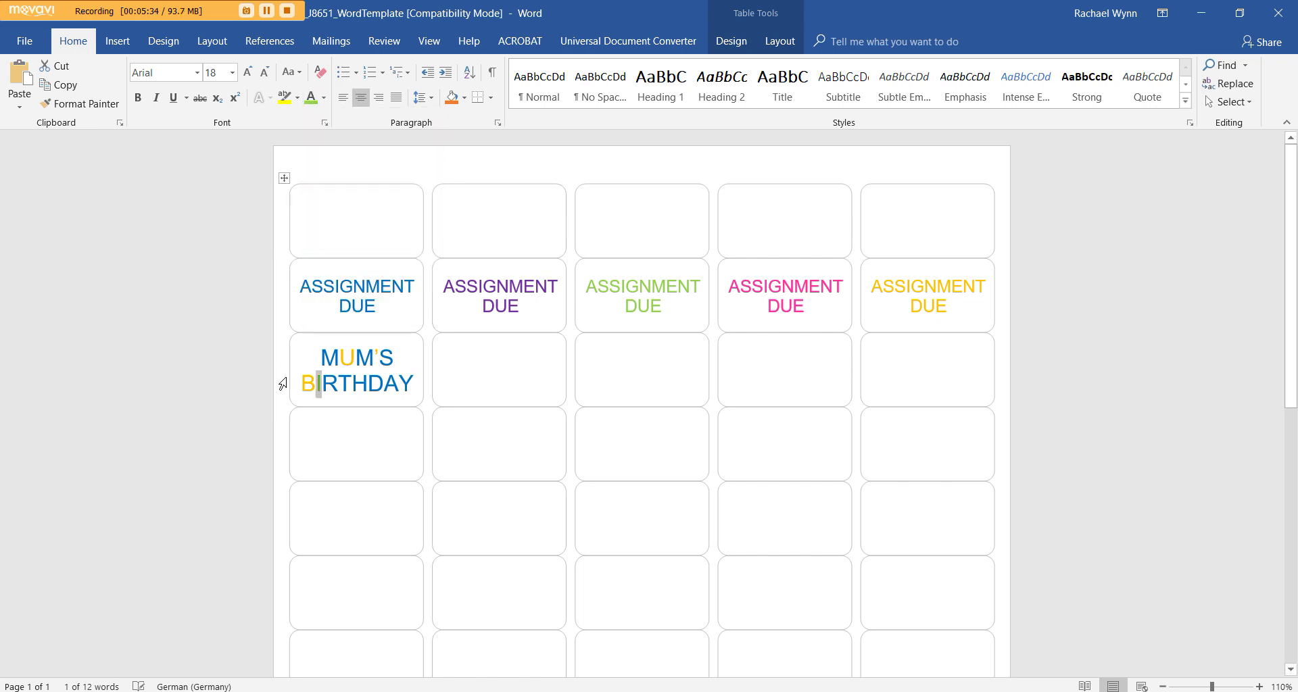
{"action": "left_click", "coordinate": [324, 98]}
{"action": "left_click", "coordinate": [431, 243]}
{"action": "left_click_drag", "start_coordinate": [338, 384], "coordinate": [353, 384]}
{"action": "left_click", "coordinate": [324, 98]}
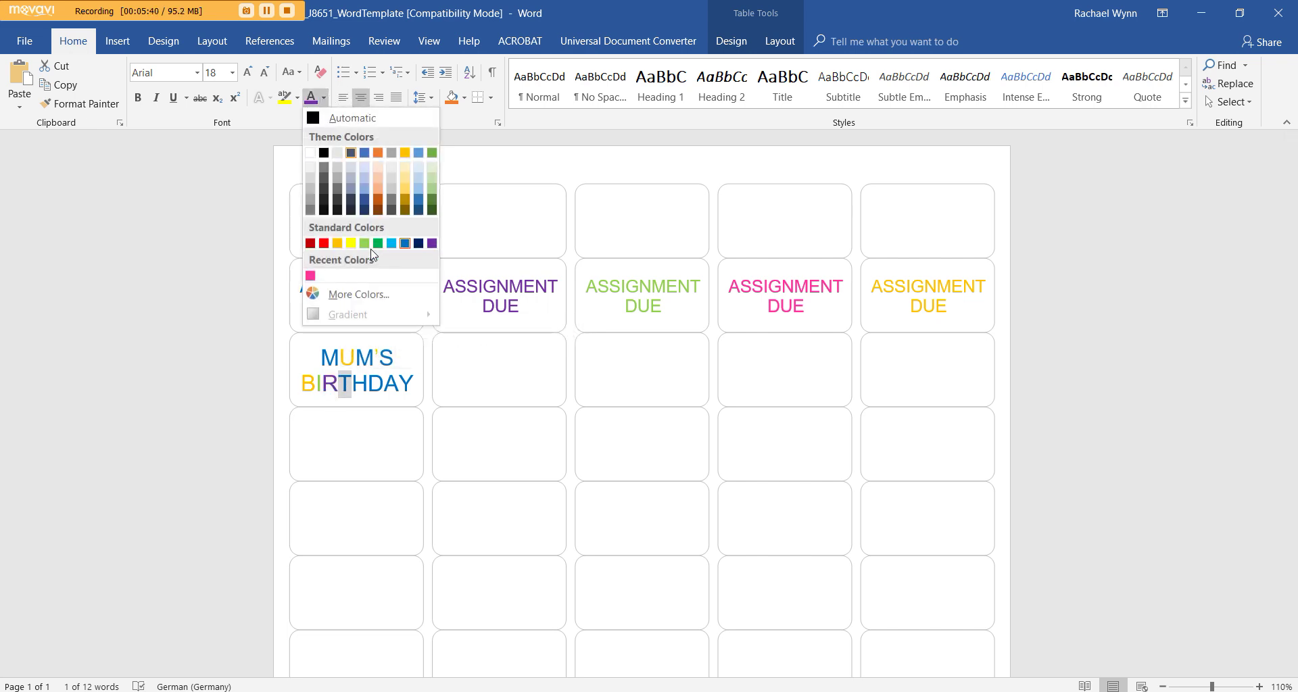
{"action": "left_click", "coordinate": [313, 276]}
Enter "10 DAYS TILL VACATION" and "DEEP CLEAN THE KITCHEN" in the second and third labels of the third row.
{"action": "left_click", "coordinate": [525, 365]}
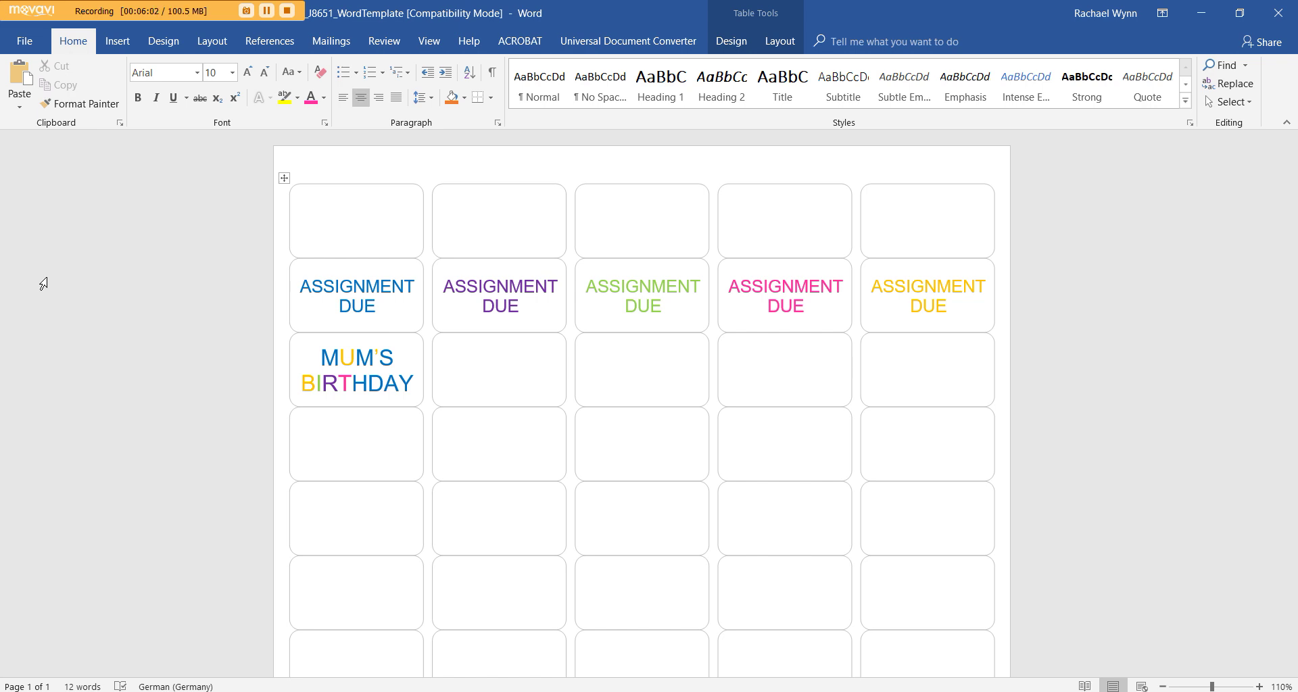
{"action": "type", "text": "10 DAYS TILL VACATION"}
{"action": "left_click", "coordinate": [675, 379]}
{"action": "type", "text": "DE"}
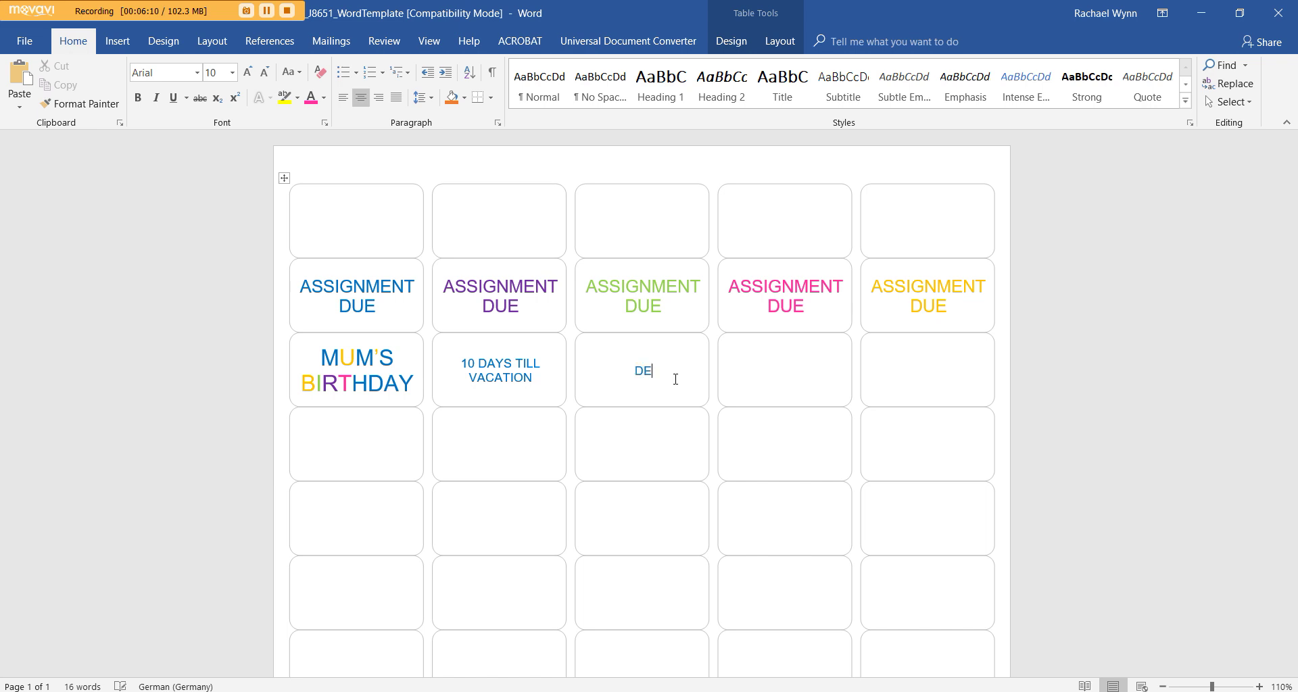
{"action": "type", "text": "EP CLEAN THE KITCHEN"}
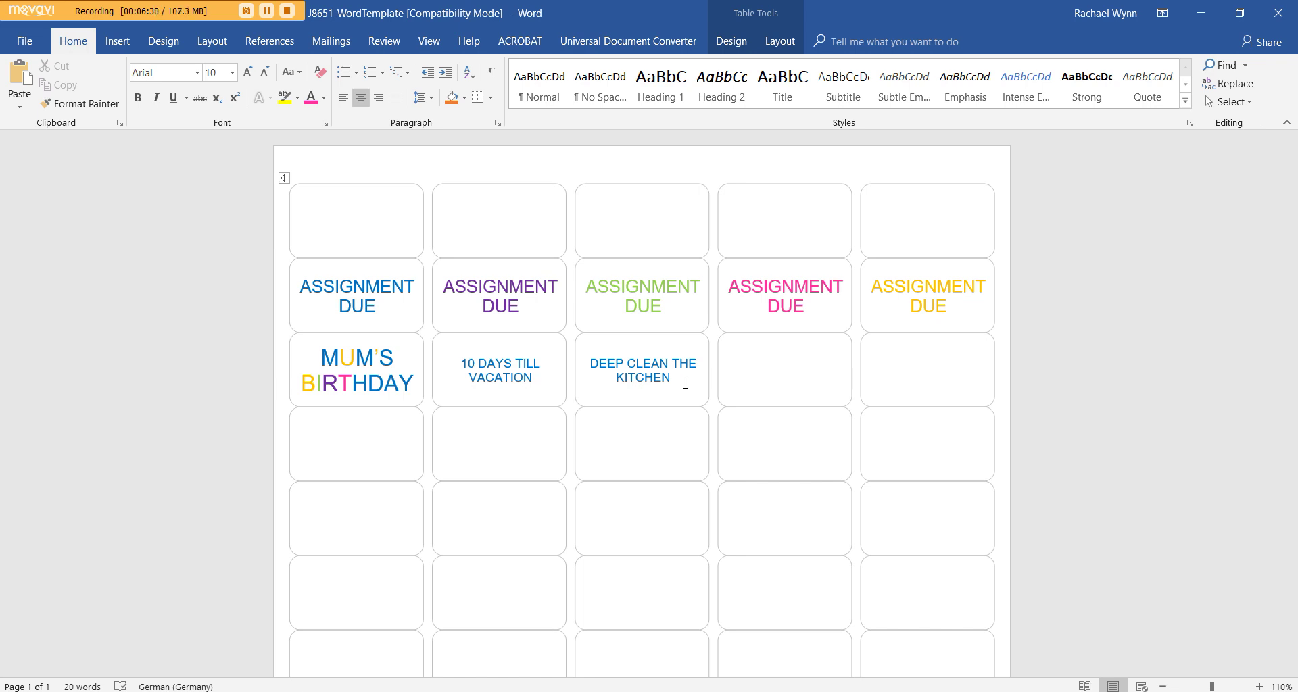
{"action": "left_click", "coordinate": [779, 379]}
{"action": "scroll", "coordinate": [821, 343], "scroll_direction": "down", "scroll_amount": 5}
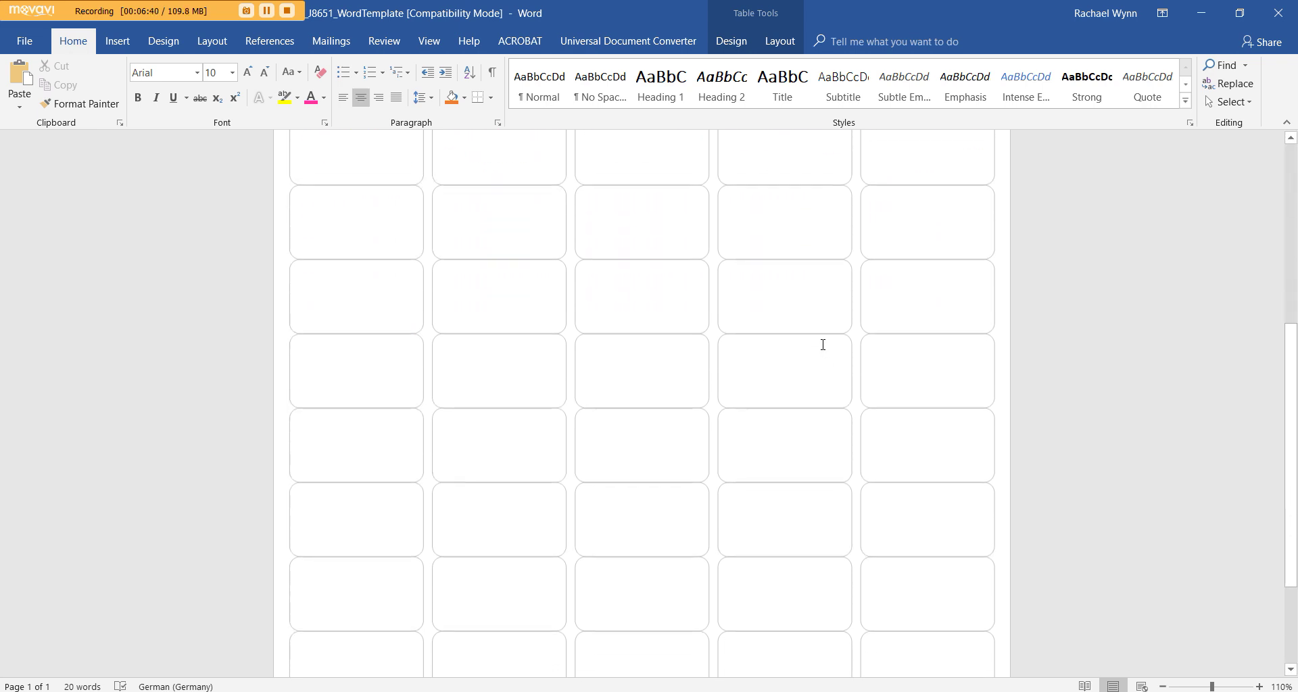
{"action": "scroll", "coordinate": [821, 343], "scroll_direction": "up", "scroll_amount": 5}
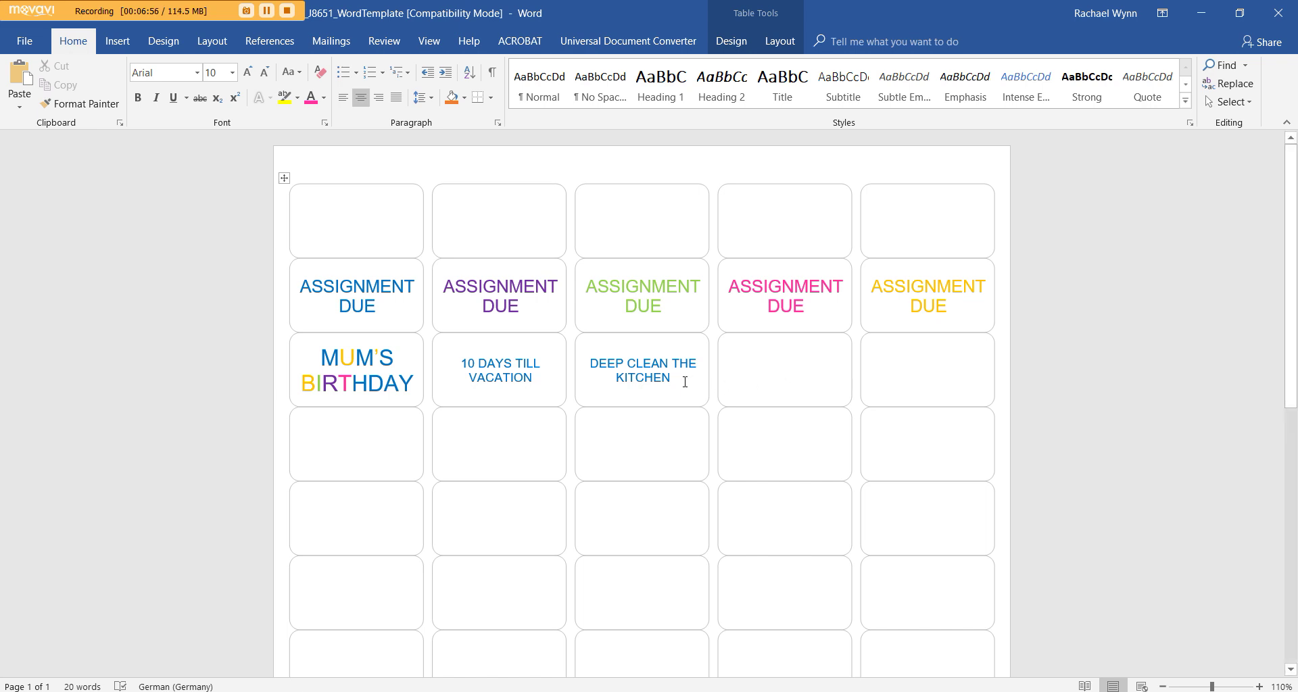
Try orange shading on the "DEEP CLEAN THE KITCHEN" label and examine the fill around its rounded corners up close.
{"action": "left_click", "coordinate": [451, 99]}
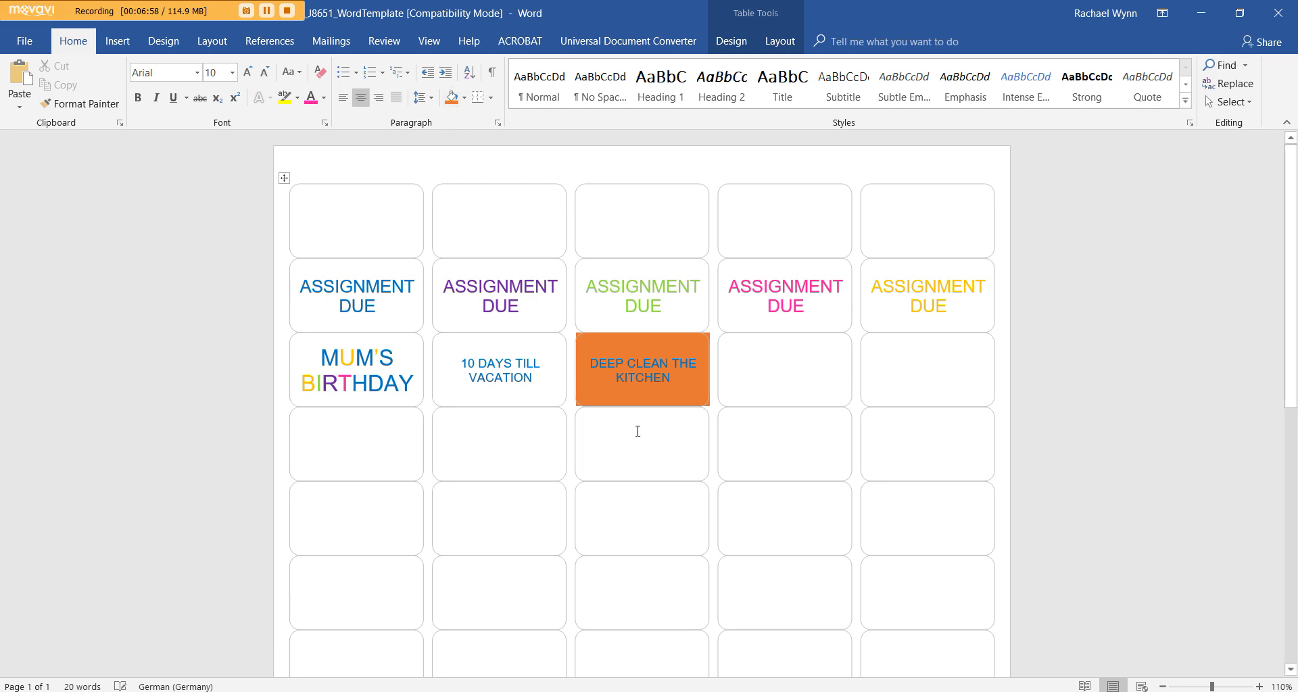
{"action": "left_click", "coordinate": [1259, 687]}
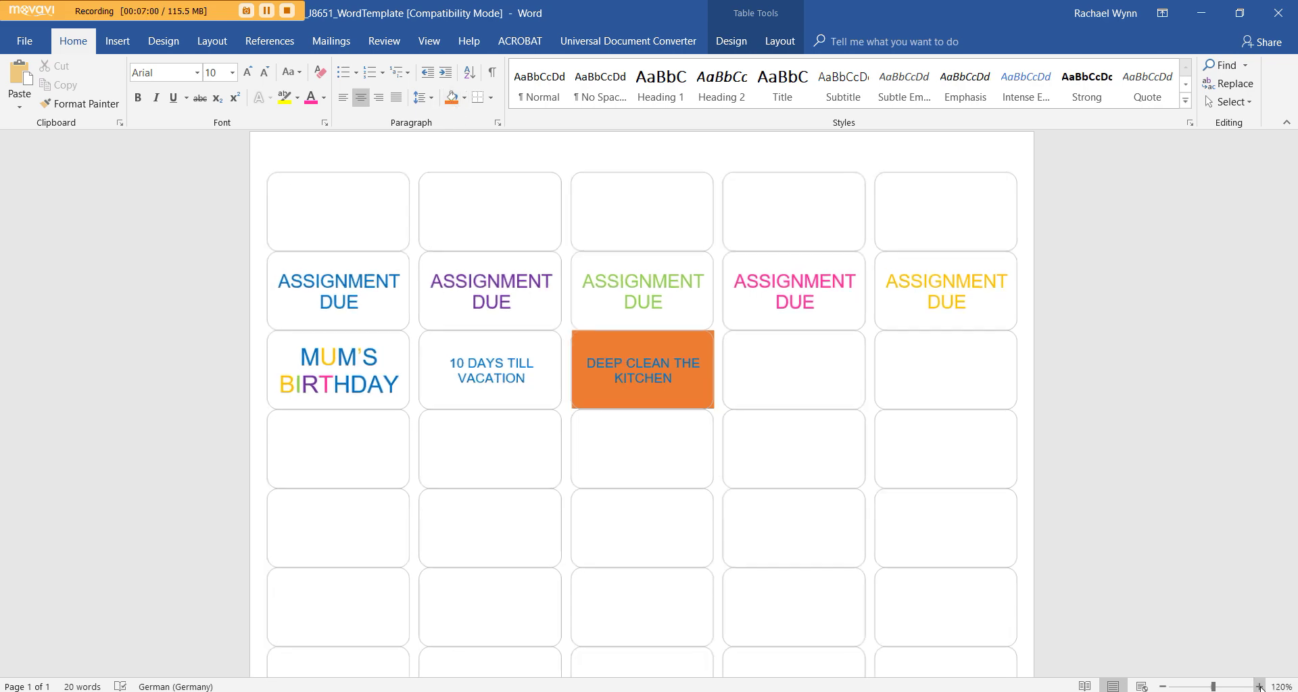
{"action": "left_click", "coordinate": [1258, 687]}
{"action": "left_click", "coordinate": [1259, 686]}
{"action": "left_click", "coordinate": [1258, 686]}
{"action": "left_click", "coordinate": [1258, 686]}
{"action": "left_click", "coordinate": [1258, 687]}
{"action": "left_click", "coordinate": [1258, 687]}
{"action": "left_click", "coordinate": [1258, 686]}
{"action": "left_click", "coordinate": [1259, 687]}
{"action": "left_click", "coordinate": [1258, 686]}
{"action": "left_click", "coordinate": [1258, 687]}
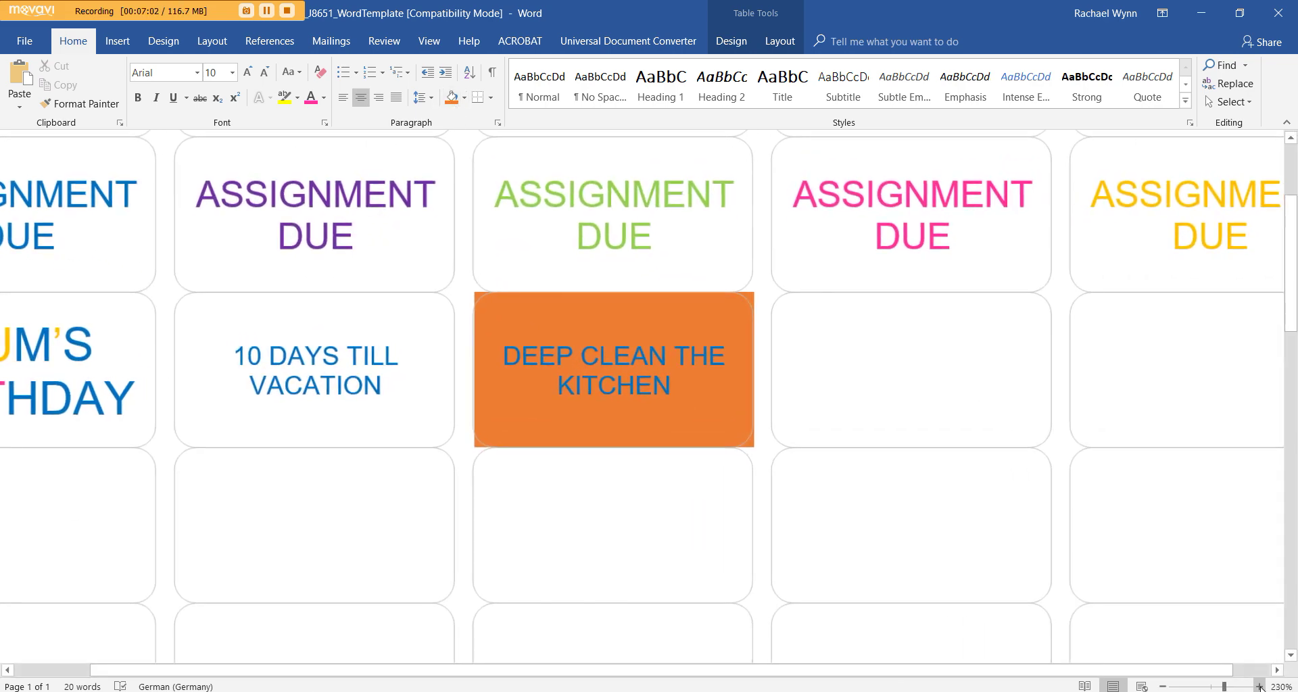
{"action": "scroll", "coordinate": [881, 560], "scroll_direction": "up", "scroll_amount": 1}
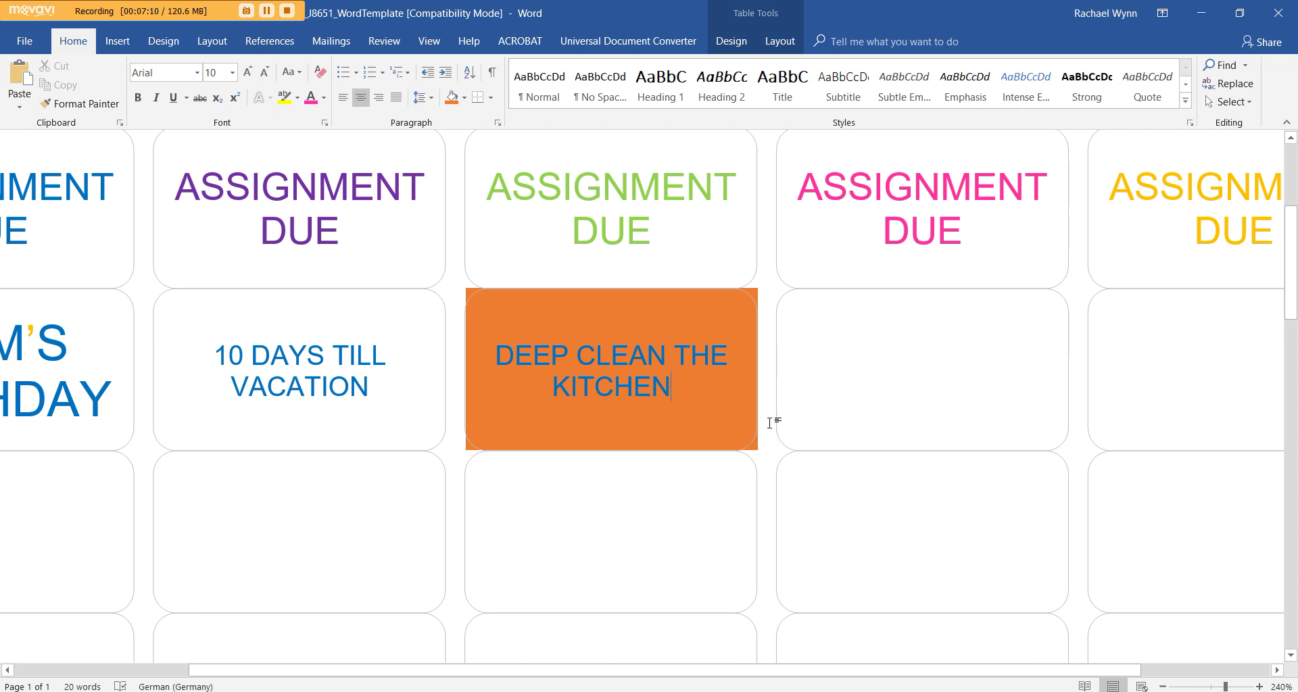
Undo the orange shading on the "DEEP CLEAN THE KITCHEN" label.
{"action": "left_click", "coordinate": [1161, 687]}
{"action": "left_click", "coordinate": [1161, 687]}
{"action": "left_click", "coordinate": [1161, 687]}
{"action": "left_click", "coordinate": [1162, 687]}
{"action": "left_click", "coordinate": [1161, 686]}
{"action": "left_click", "coordinate": [1161, 687]}
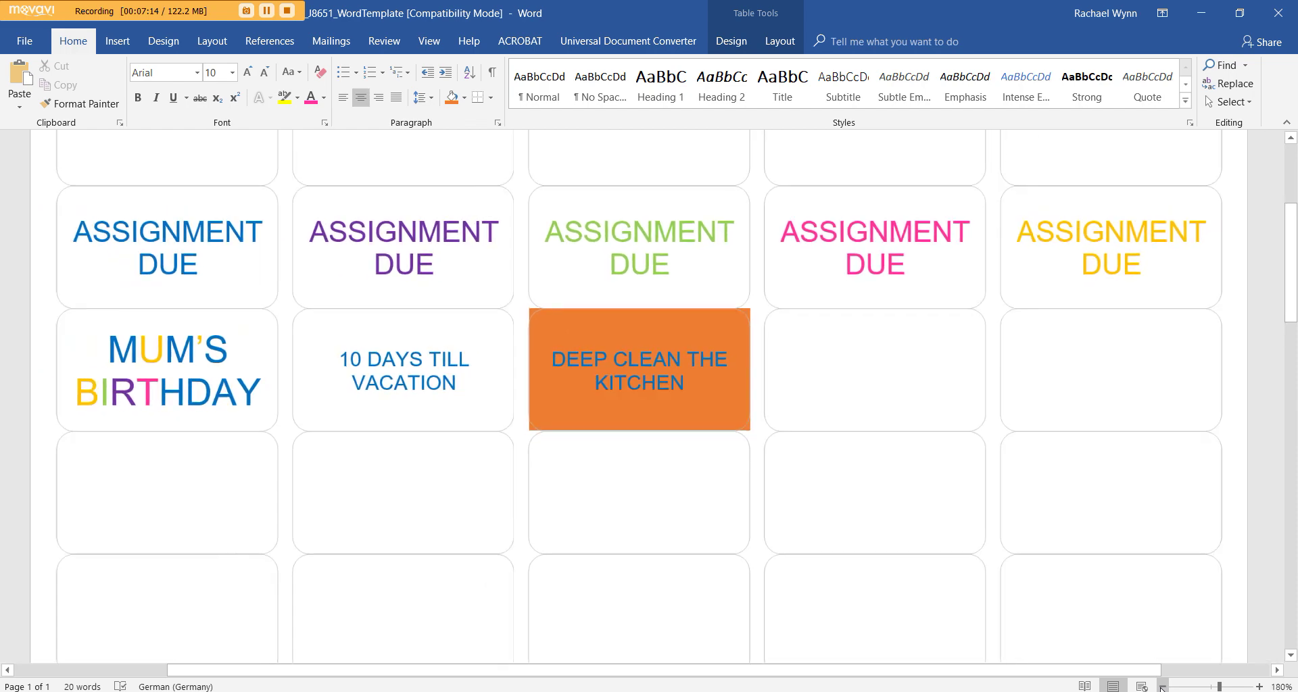
{"action": "left_click", "coordinate": [1161, 687]}
{"action": "left_click", "coordinate": [1161, 687]}
{"action": "left_click", "coordinate": [1161, 687]}
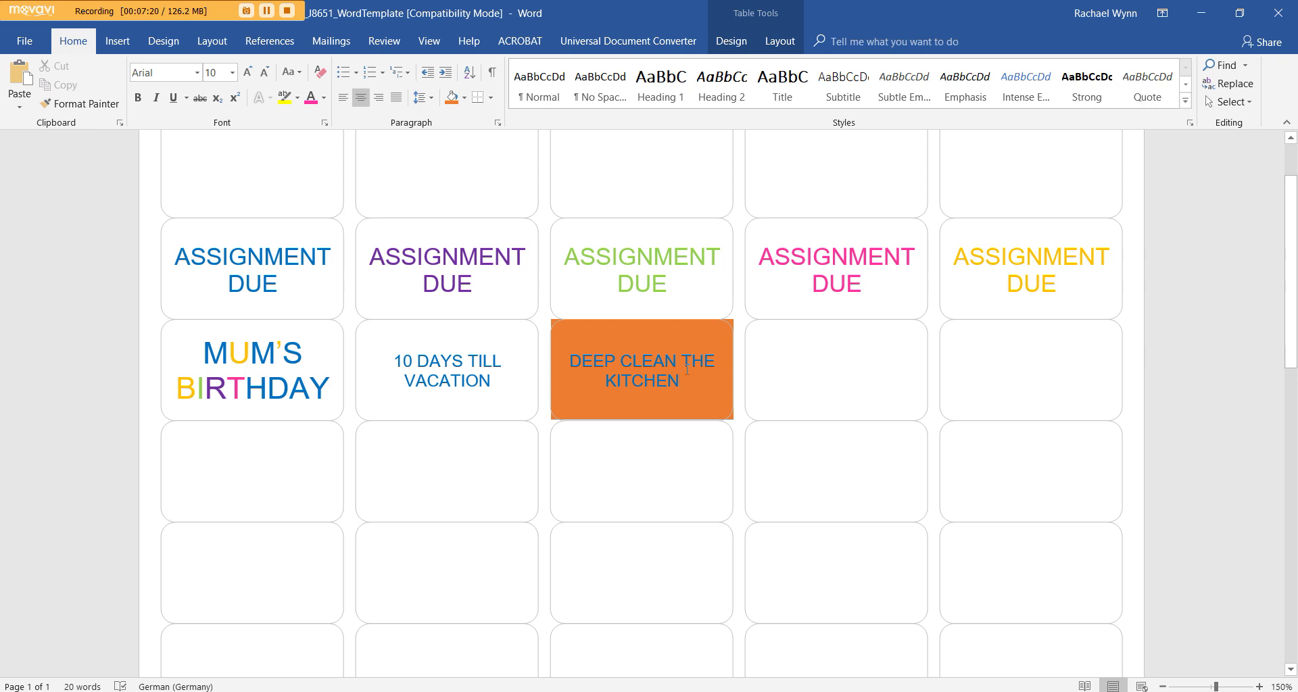
{"action": "key", "text": "ctrl+z"}
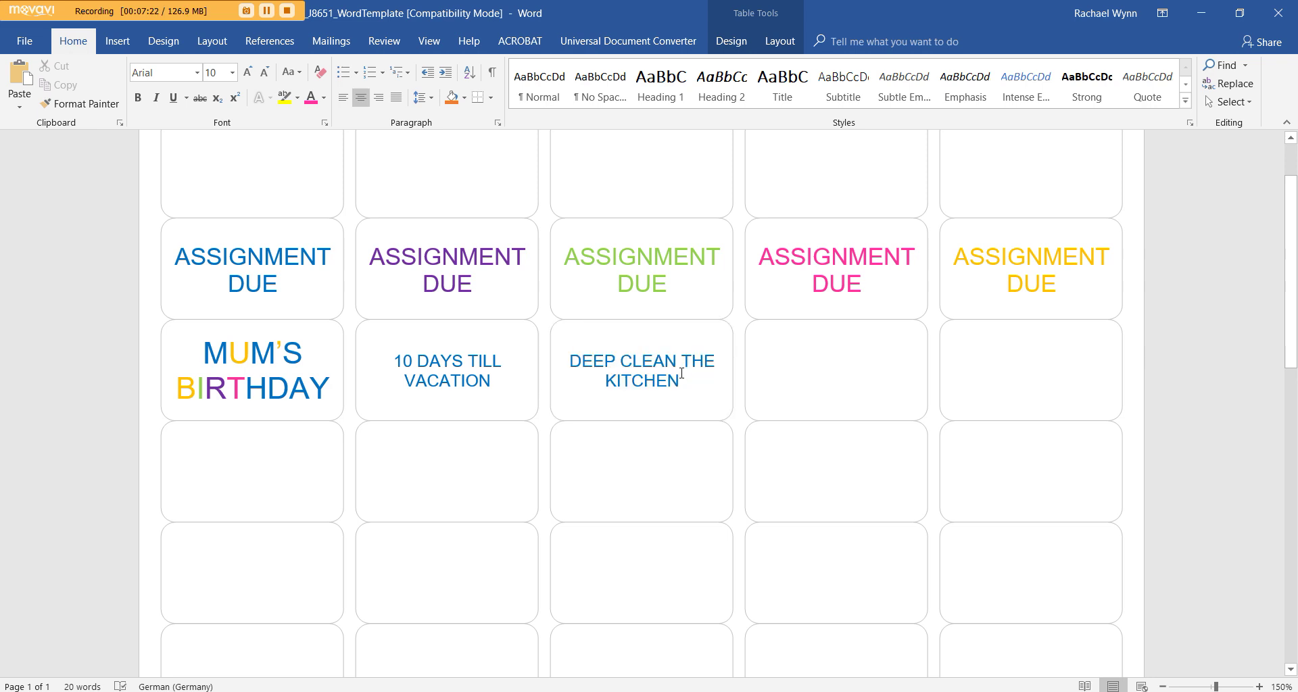
Set the page colour of the whole label sheet to the standard purple.
{"action": "left_click", "coordinate": [163, 41]}
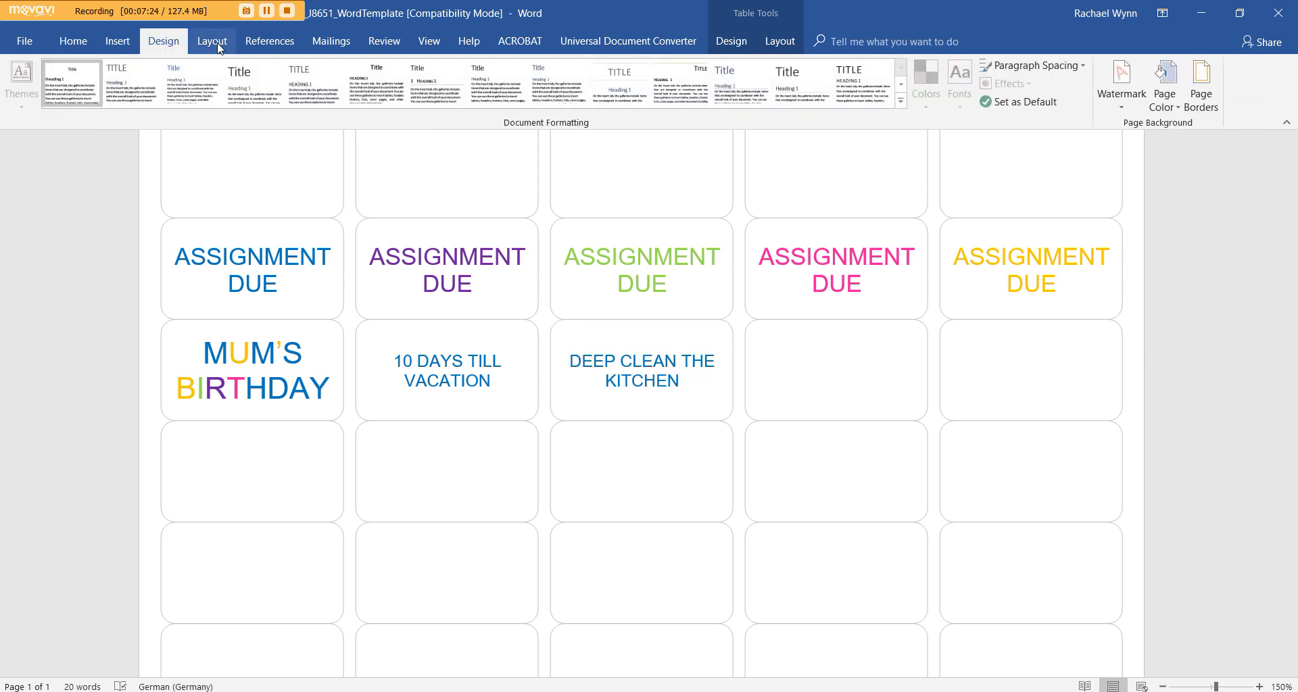
{"action": "left_click", "coordinate": [1179, 106]}
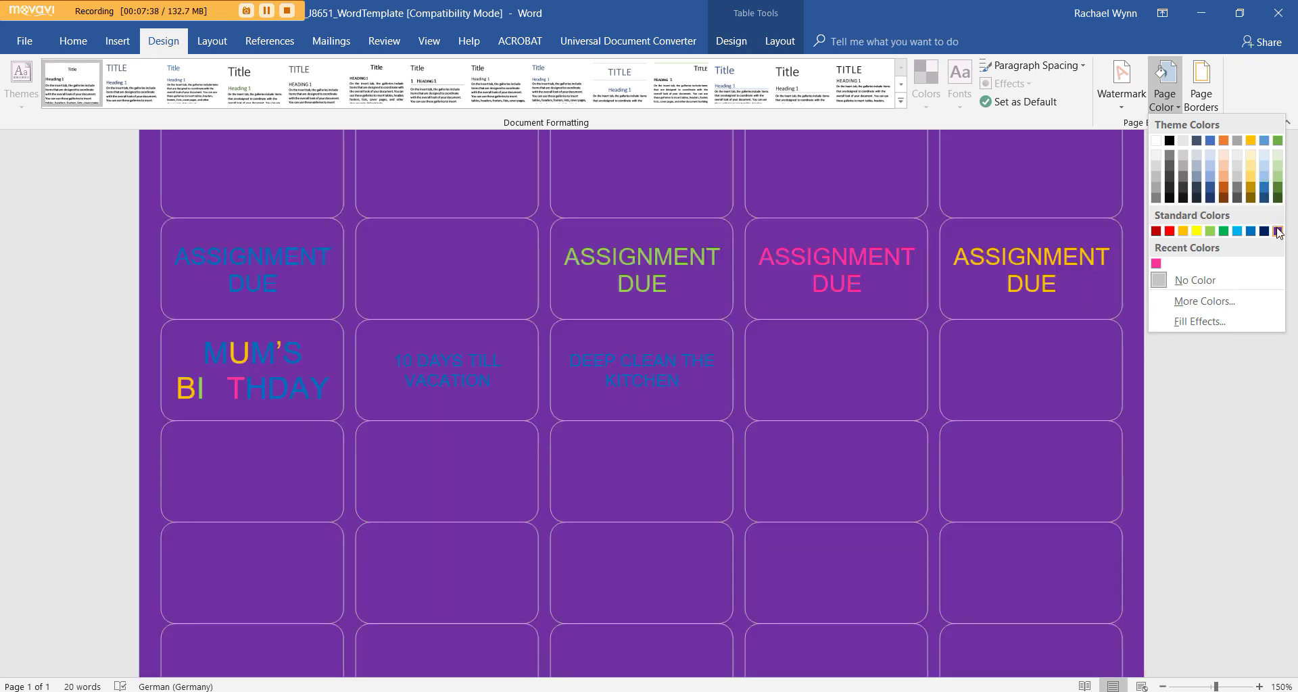
{"action": "left_click", "coordinate": [1277, 233]}
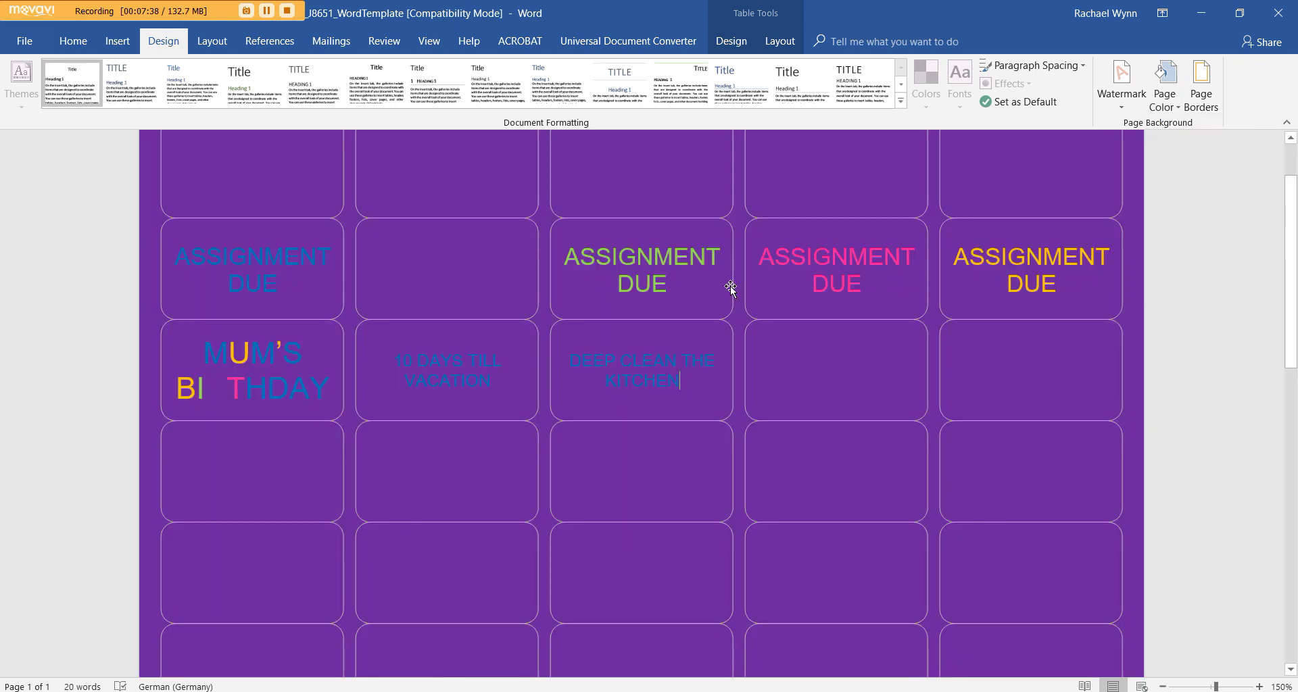
Change the "DEEP CLEAN THE KITCHEN" text to white and enlarge it by four font-size increments.
{"action": "left_click_drag", "start_coordinate": [695, 381], "coordinate": [569, 361]}
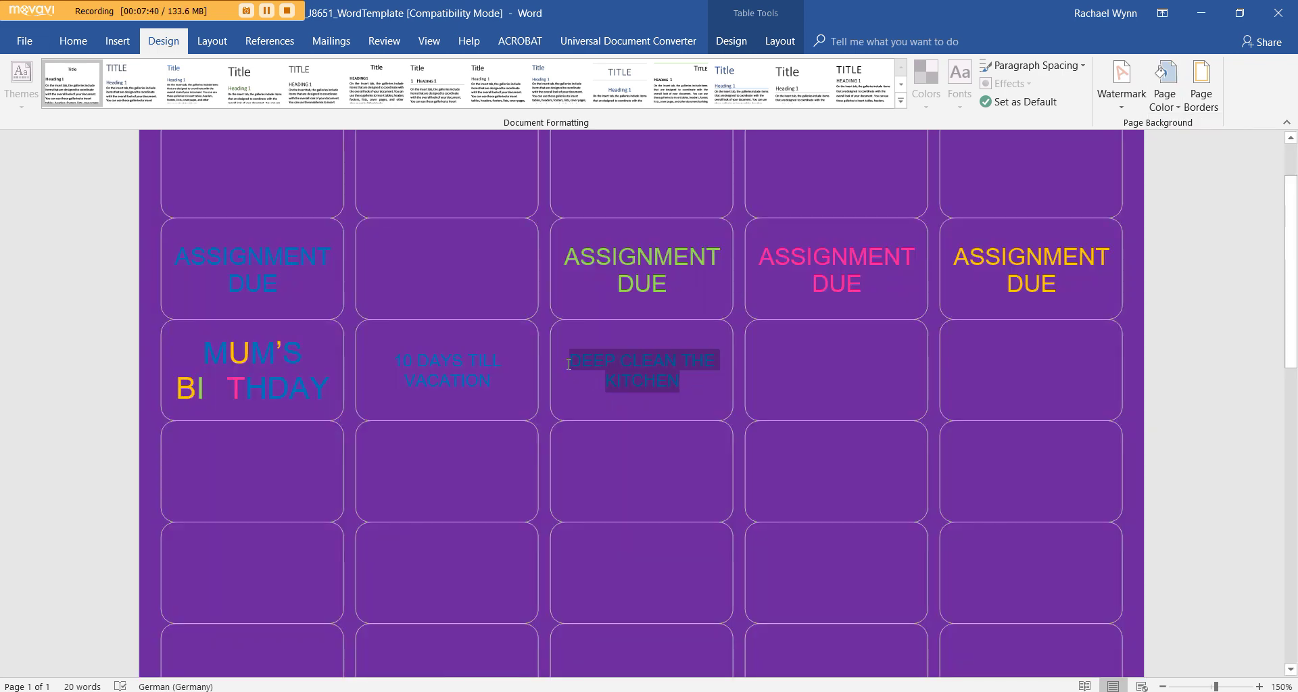
{"action": "left_click", "coordinate": [73, 41]}
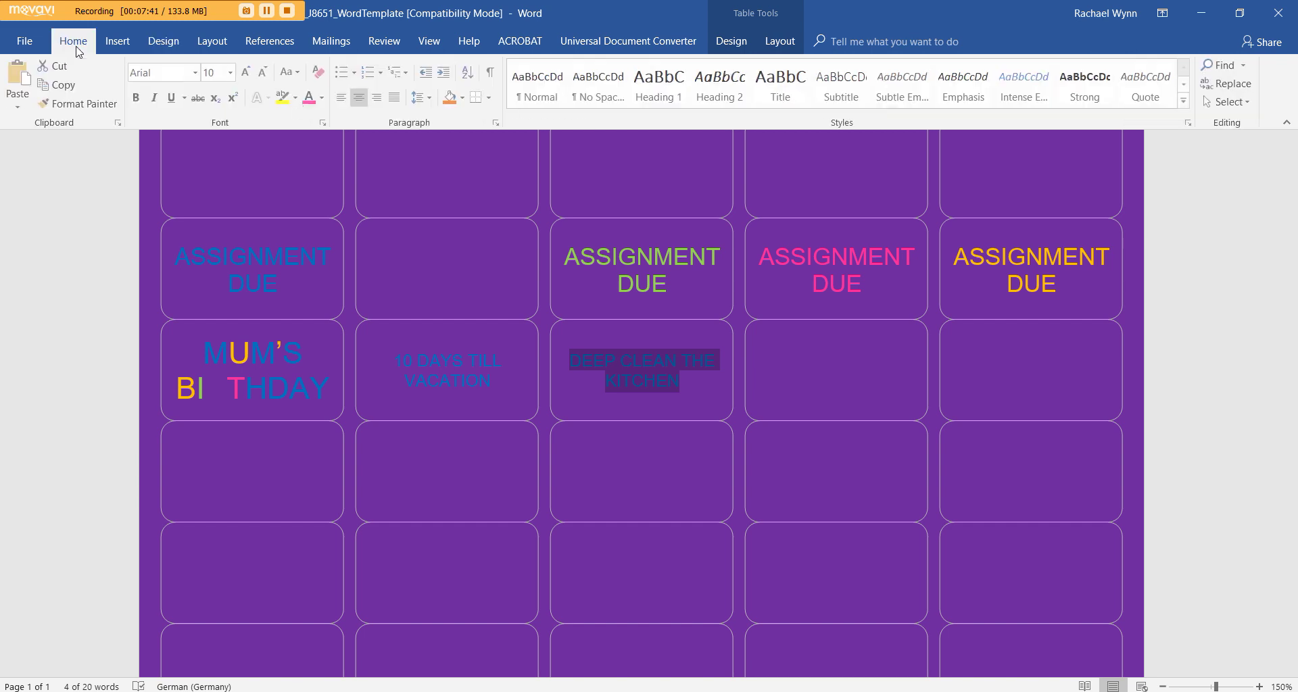
{"action": "left_click", "coordinate": [324, 97]}
{"action": "left_click", "coordinate": [311, 153]}
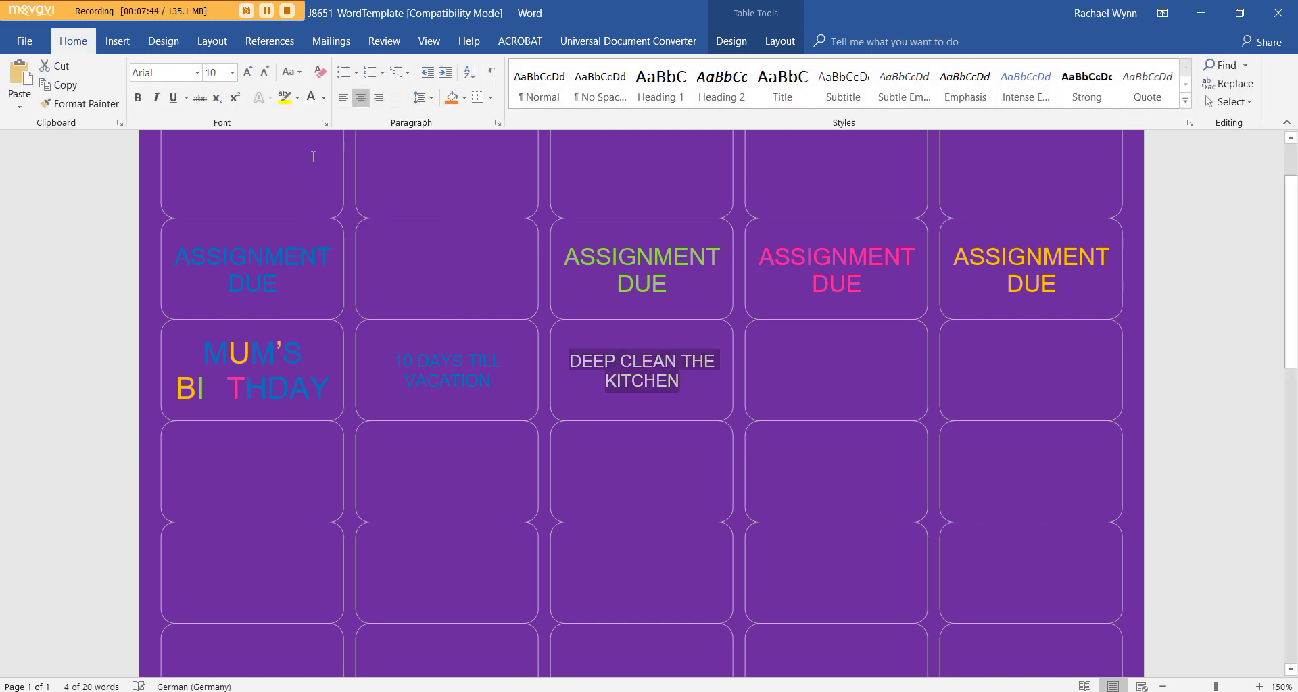
{"action": "left_click", "coordinate": [249, 73]}
{"action": "left_click", "coordinate": [248, 73]}
{"action": "left_click", "coordinate": [248, 73]}
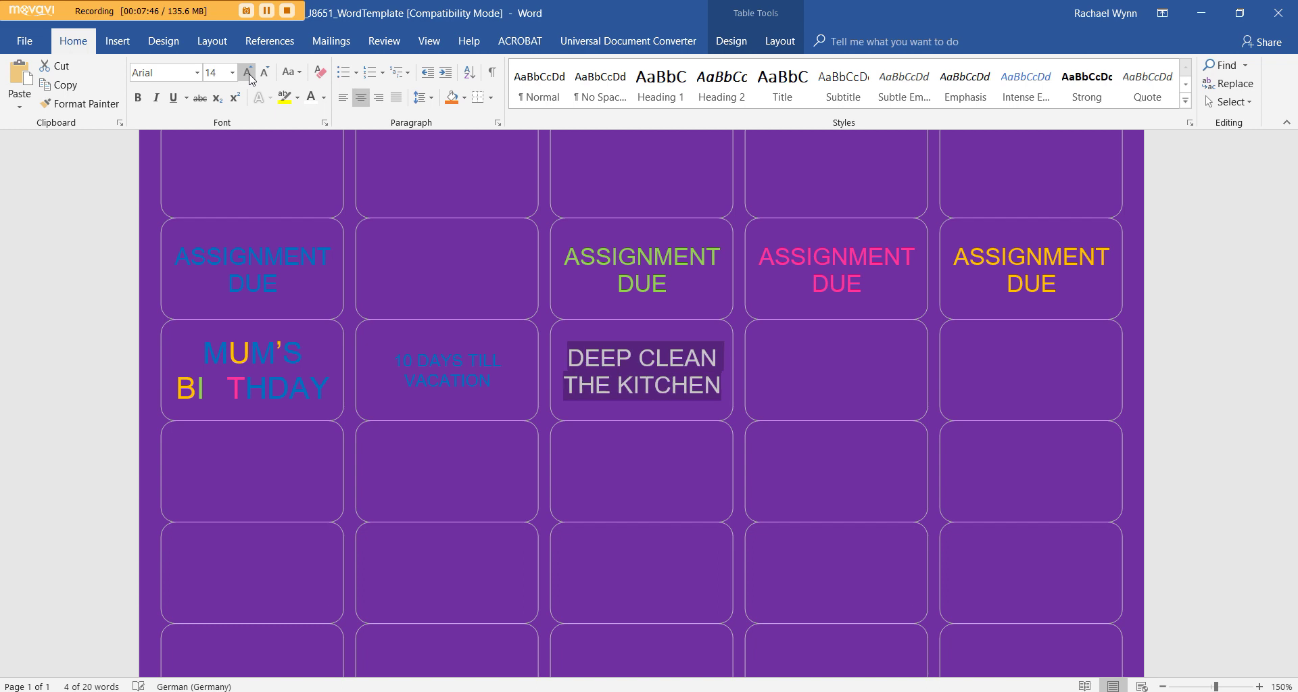
{"action": "left_click", "coordinate": [248, 73]}
{"action": "left_click", "coordinate": [830, 371]}
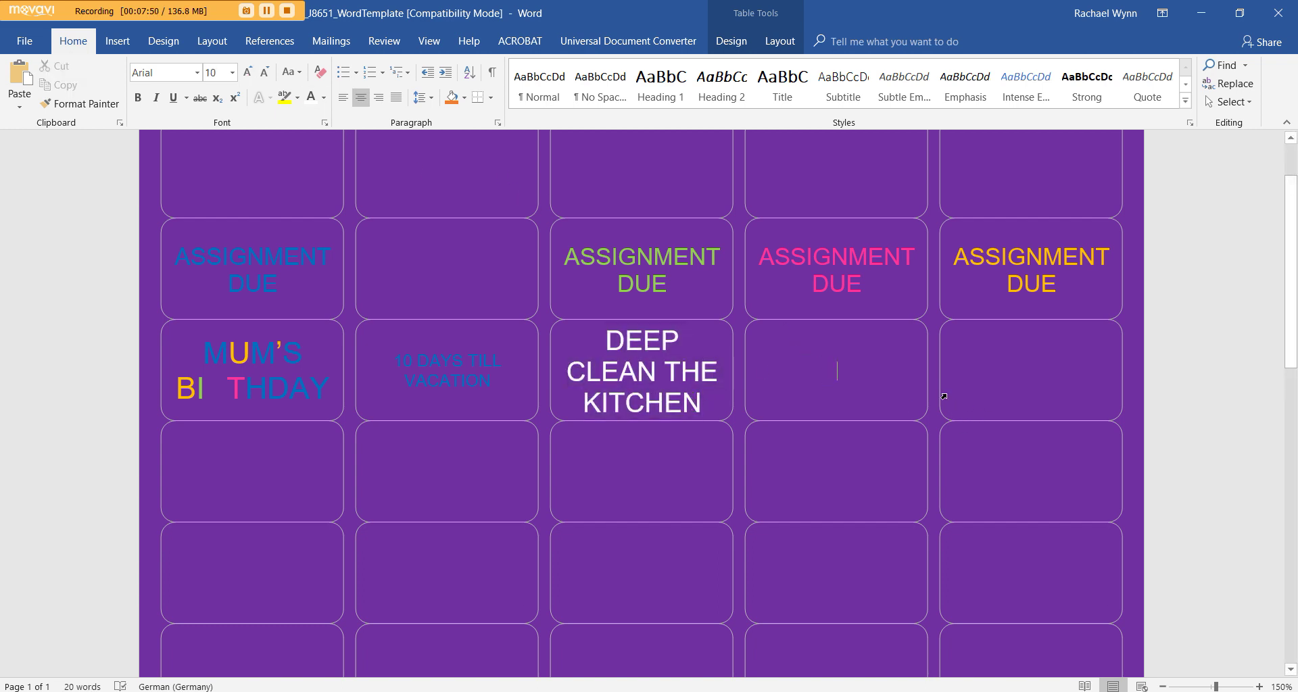
{"action": "scroll", "coordinate": [944, 397], "scroll_direction": "up", "scroll_amount": 2}
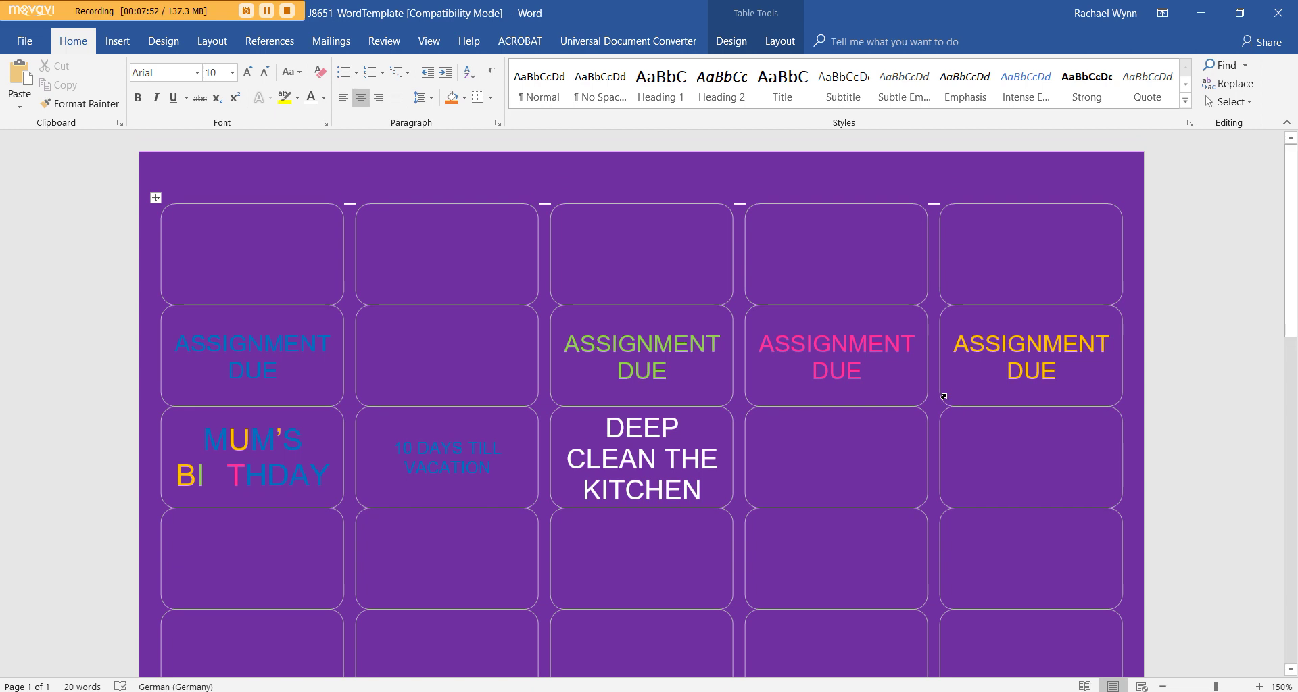
{"action": "scroll", "coordinate": [943, 397], "scroll_direction": "down", "scroll_amount": 4}
{"action": "scroll", "coordinate": [944, 397], "scroll_direction": "up", "scroll_amount": 3}
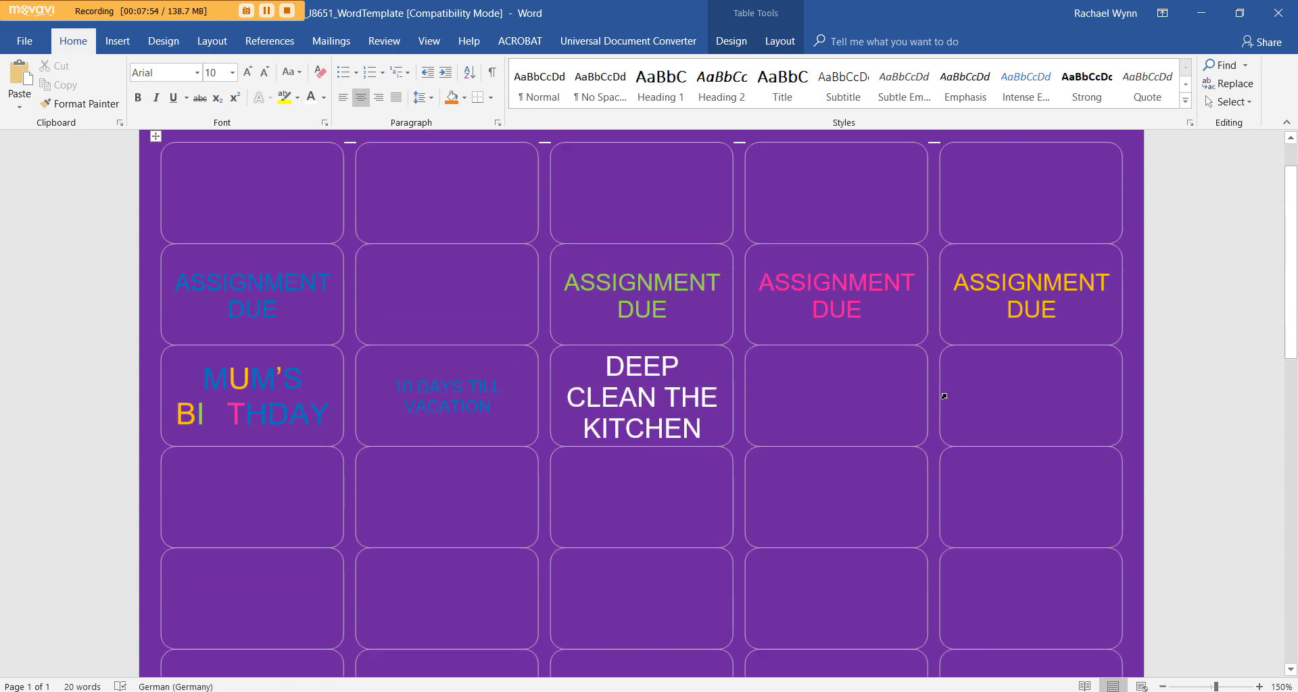